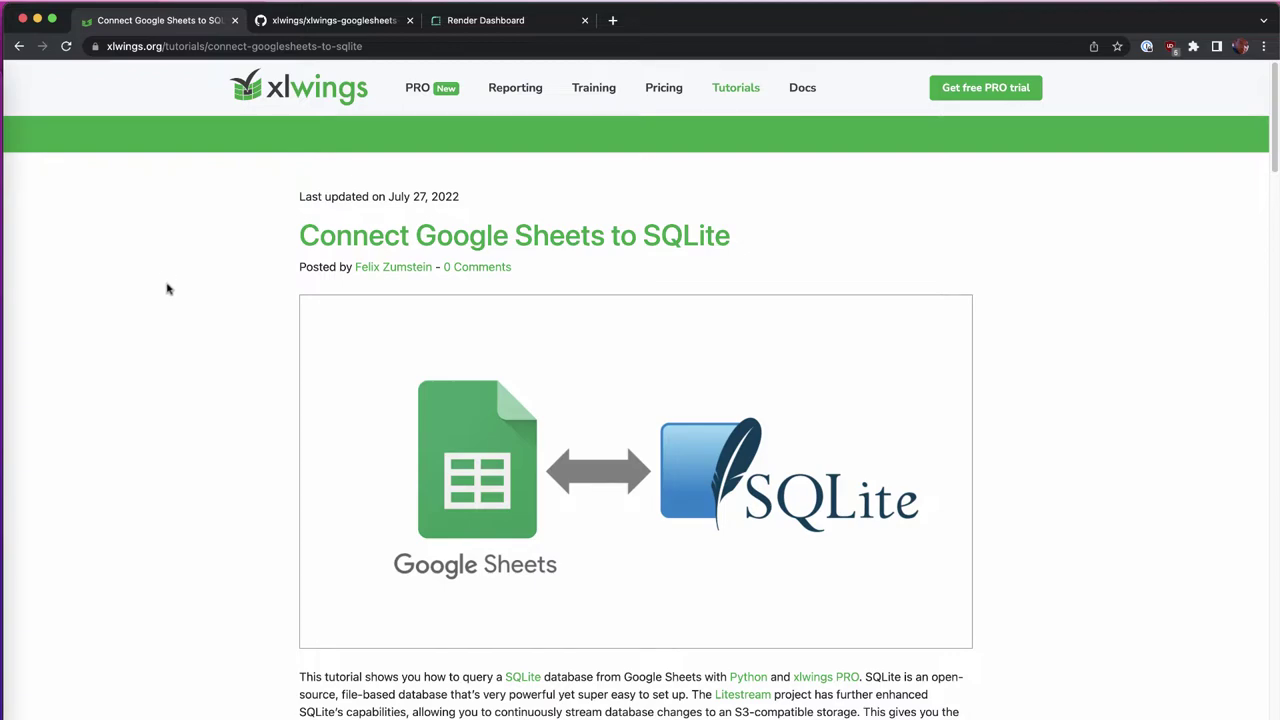
Step: Open the xlwings-googlesheets-sql GitHub link from the tutorial's first Quickstart step in a new tab
scroll(196, 371, down, 6)
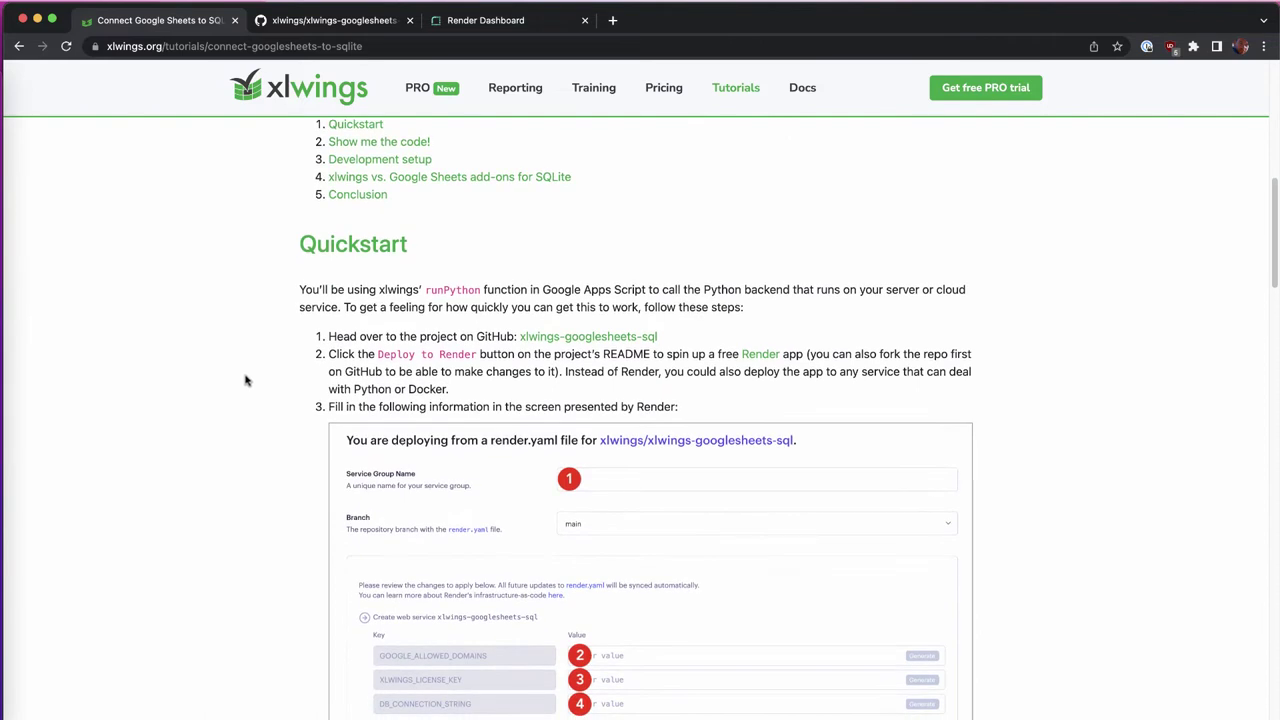
scroll(248, 378, down, 1)
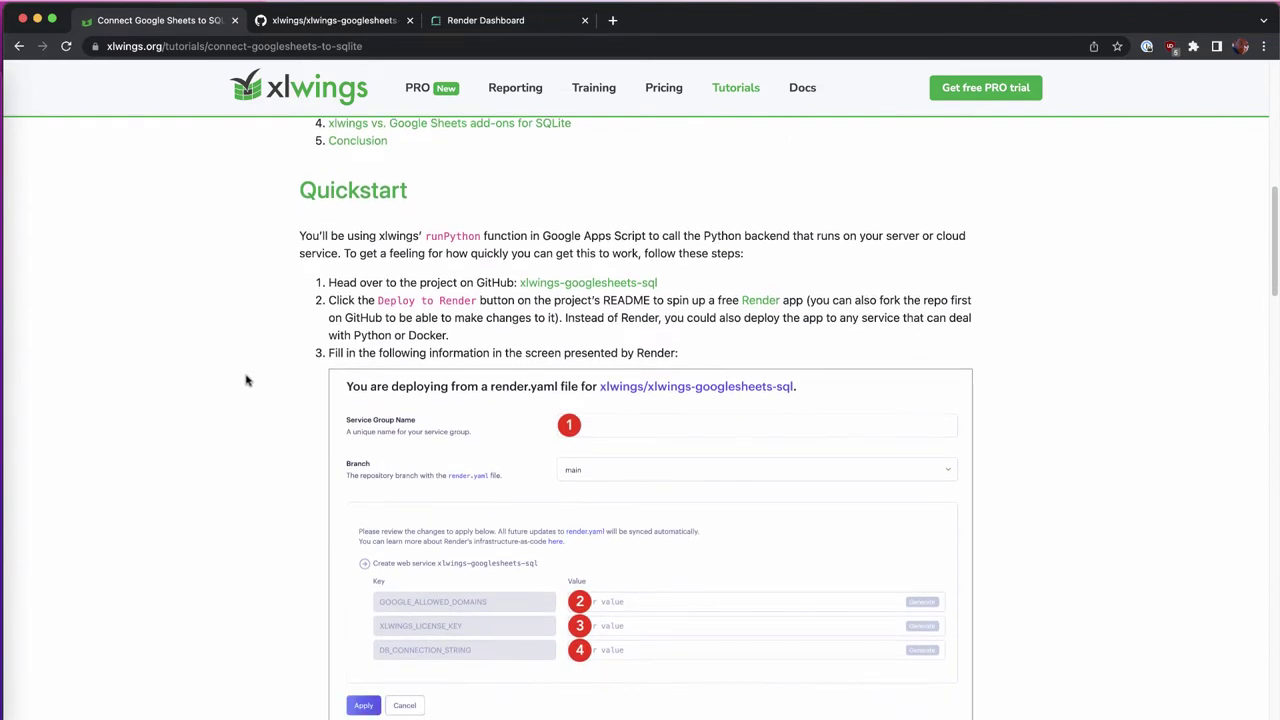
super+click(621, 287)
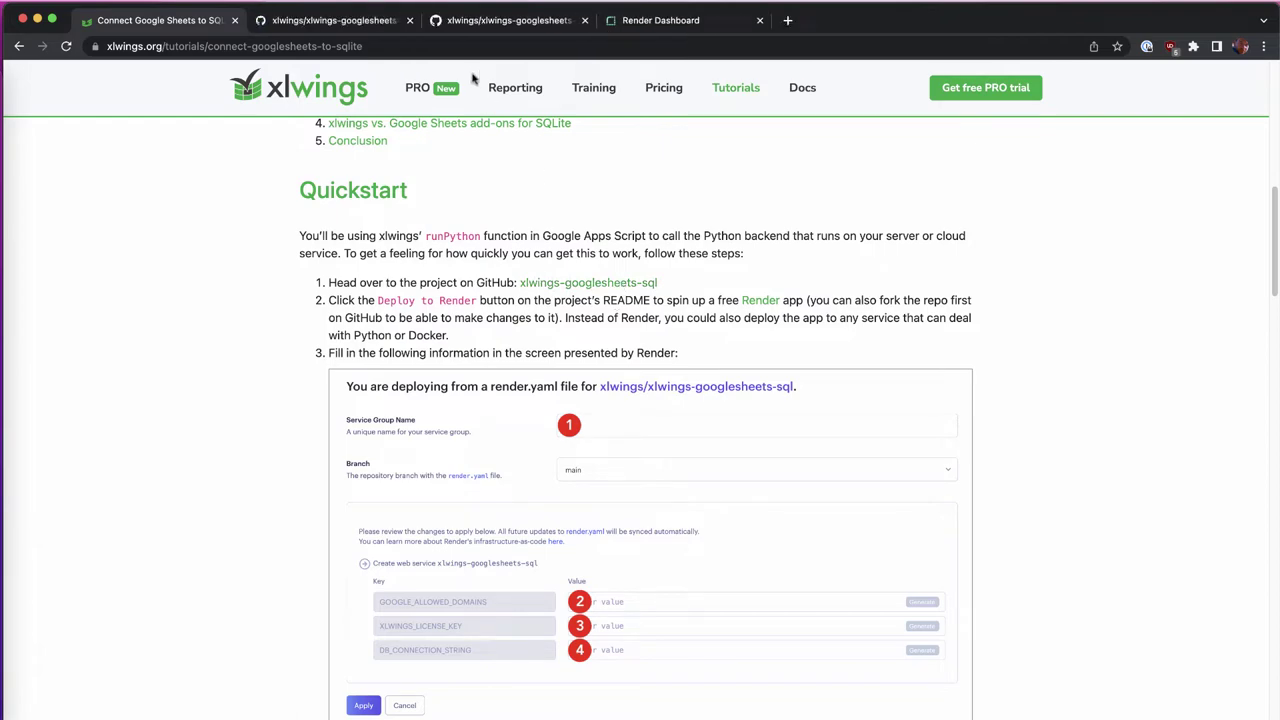
Step: Use the README's Deploy to Render button to reach Render's xlwings-googlesheets-sql blueprint form
click(365, 30)
scroll(443, 277, down, 6)
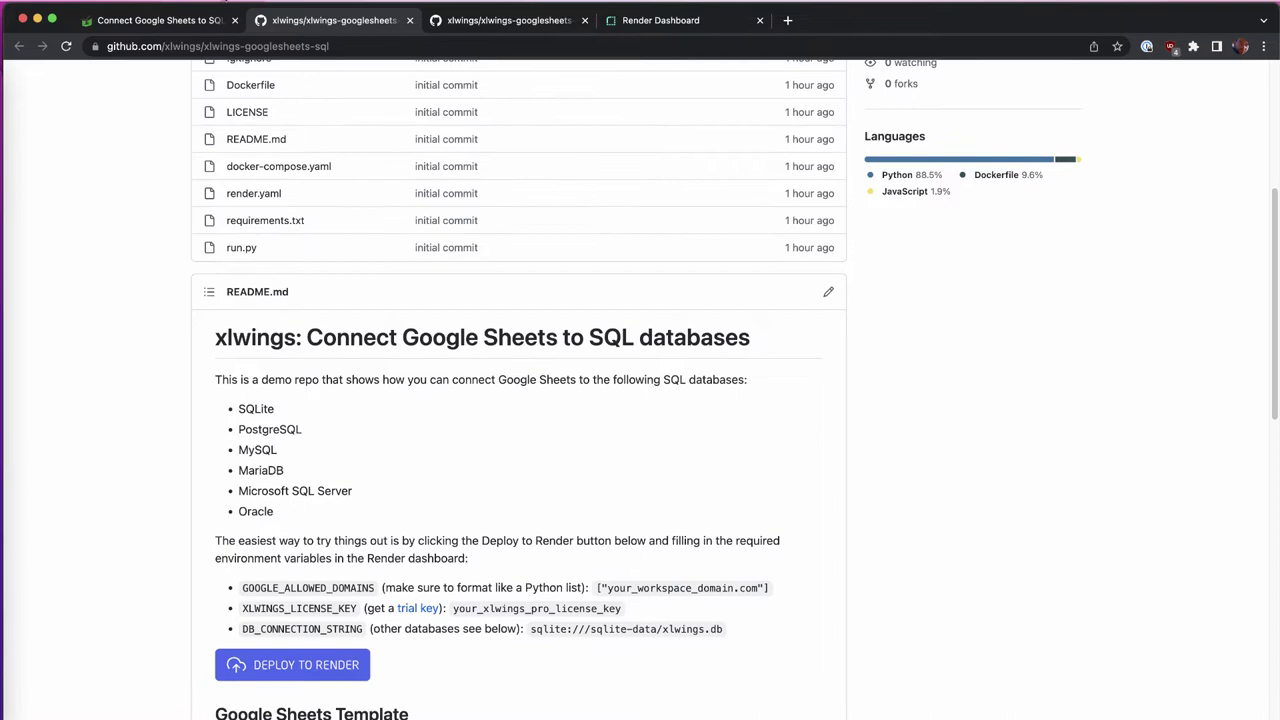
click(200, 20)
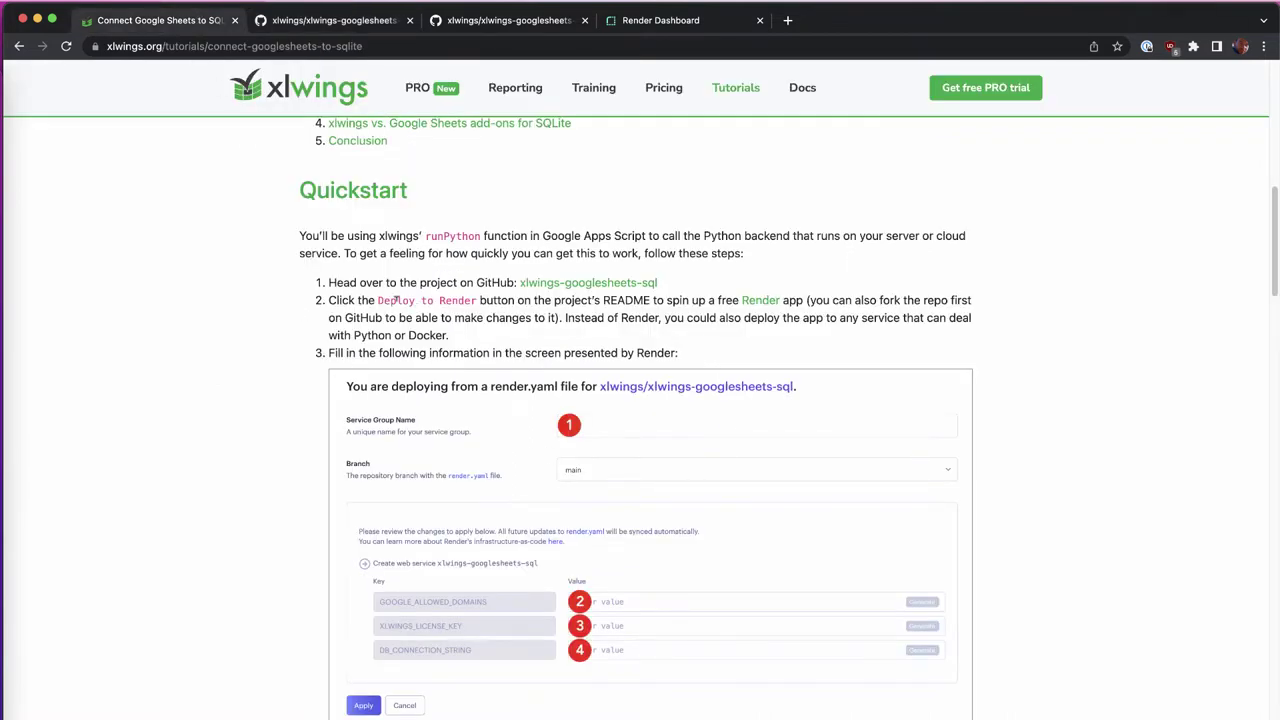
click(348, 24)
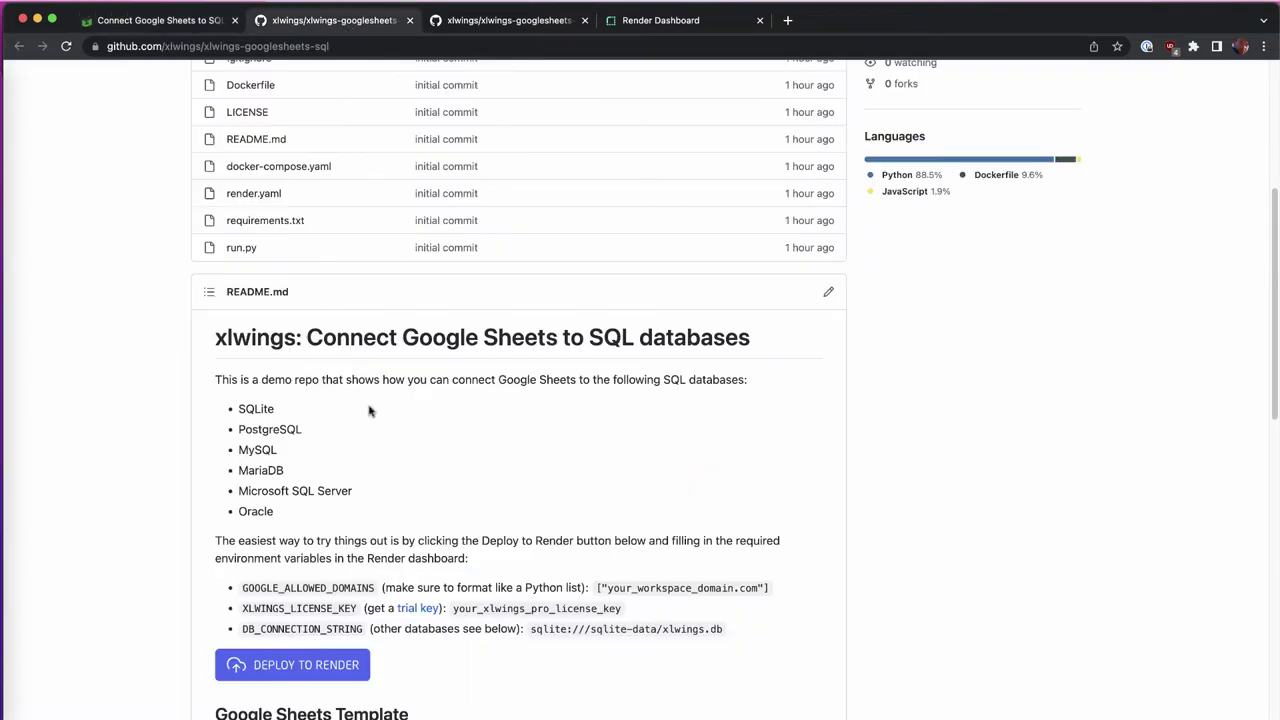
super+click(320, 670)
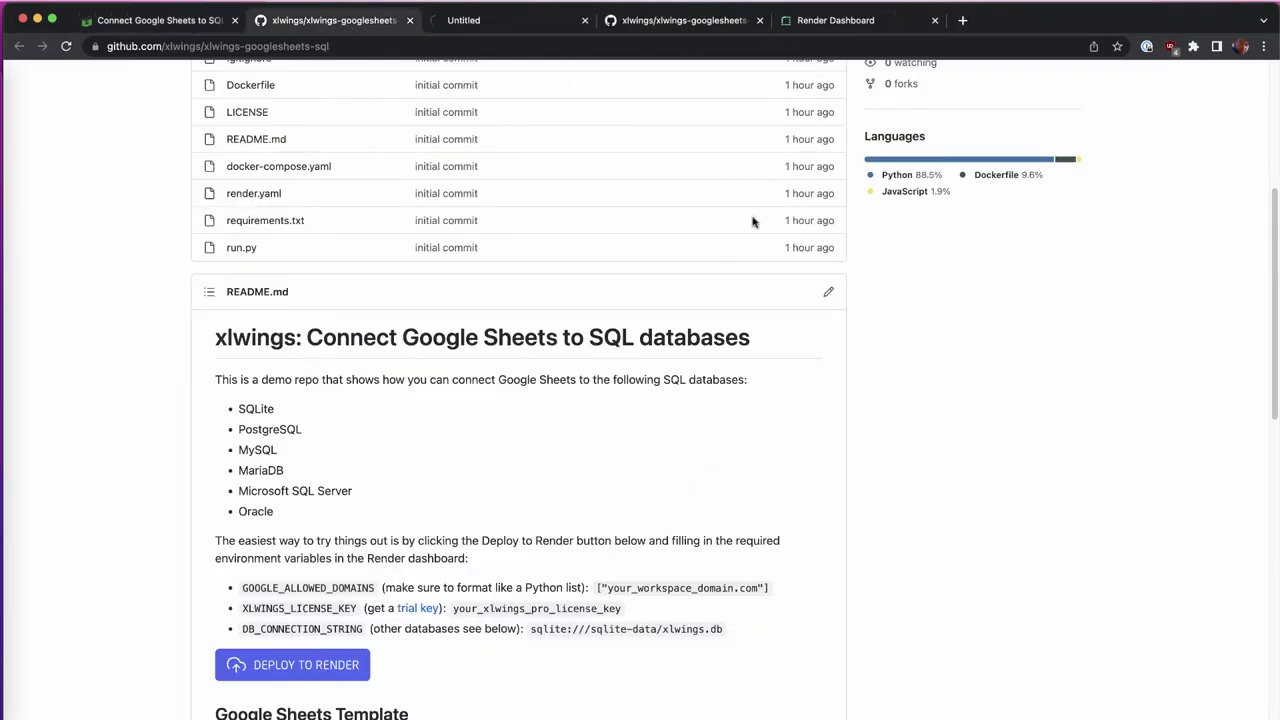
click(533, 24)
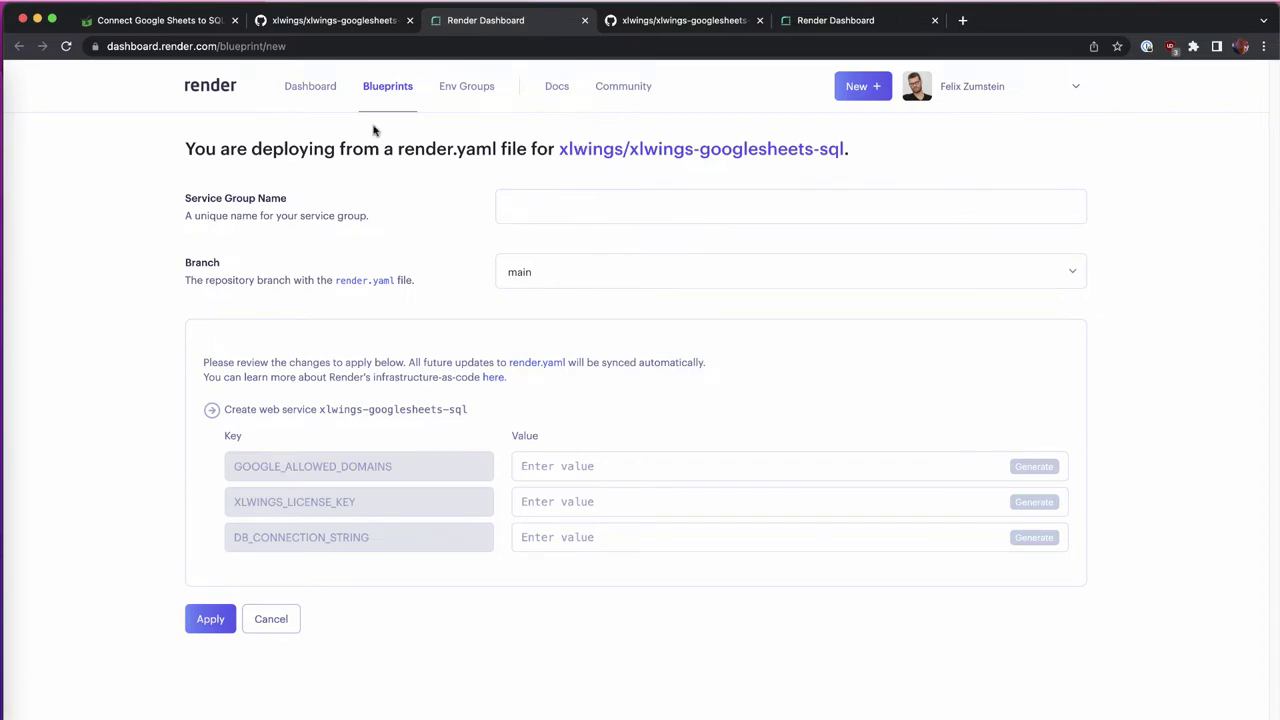
Step: Check the tutorial's deploy instructions, then enter sql as the Service Group Name
click(195, 22)
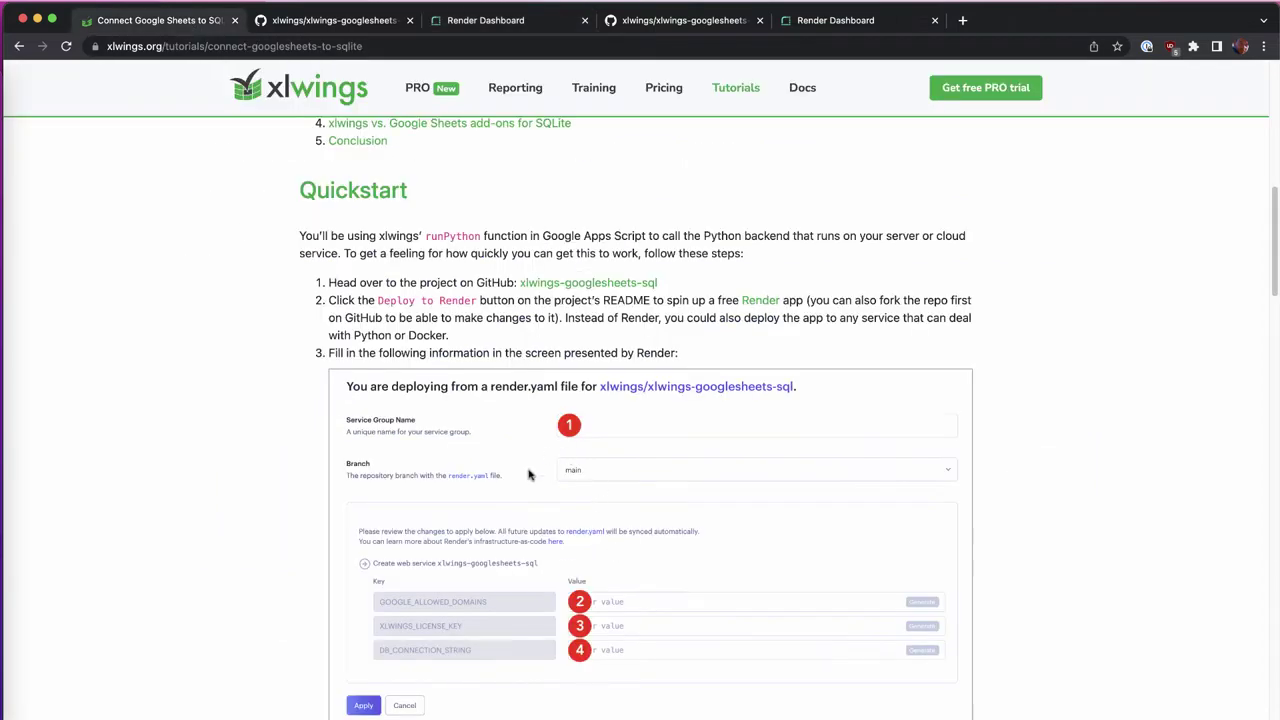
scroll(686, 453, down, 3)
scroll(686, 457, down, 2)
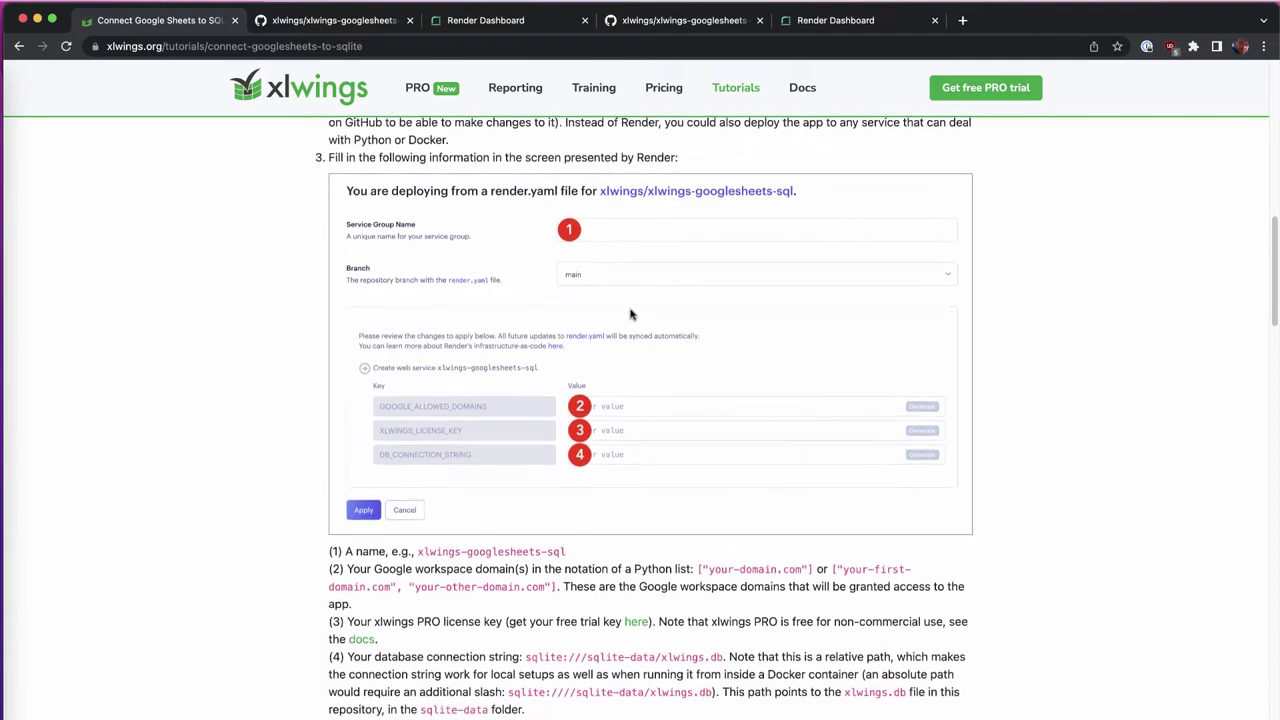
click(501, 28)
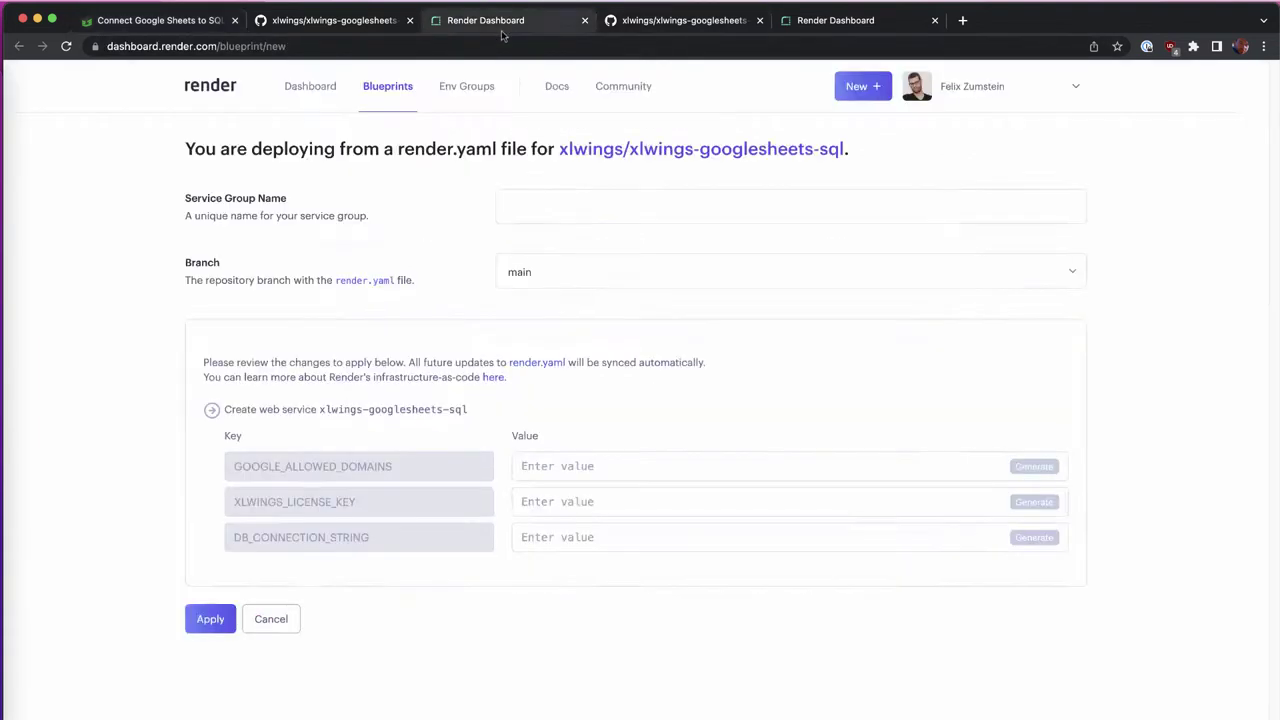
click(547, 203)
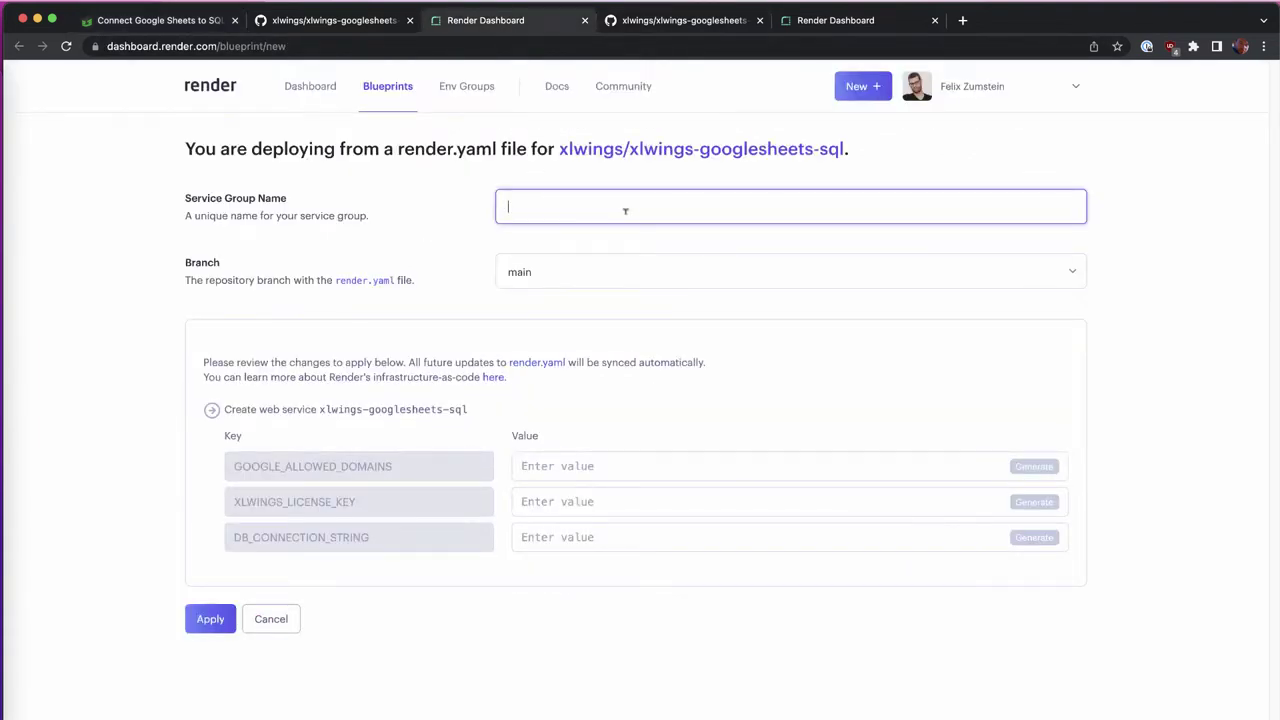
text(sql)
Step: Set GOOGLE_ALLOWED_DOMAINS to ["zoomeranalytics.com"]
click(569, 465)
text([])
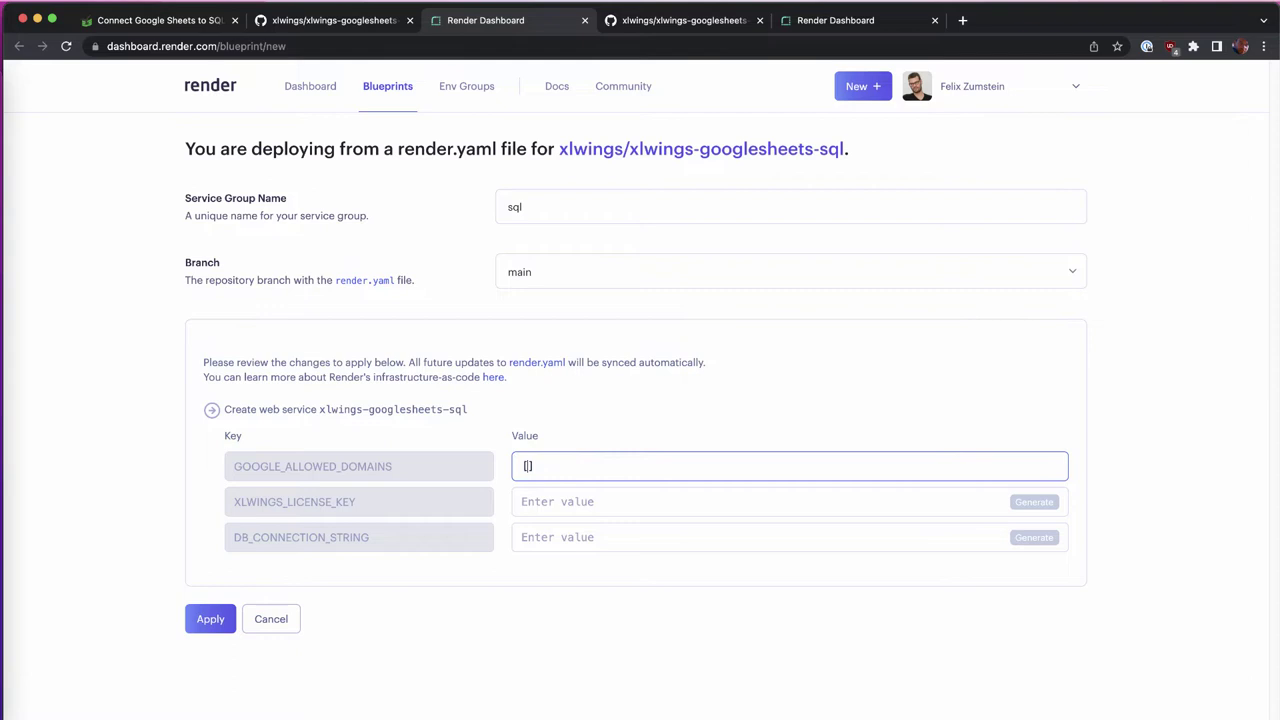
text("")
text(zoomer)
text(analytics.com)
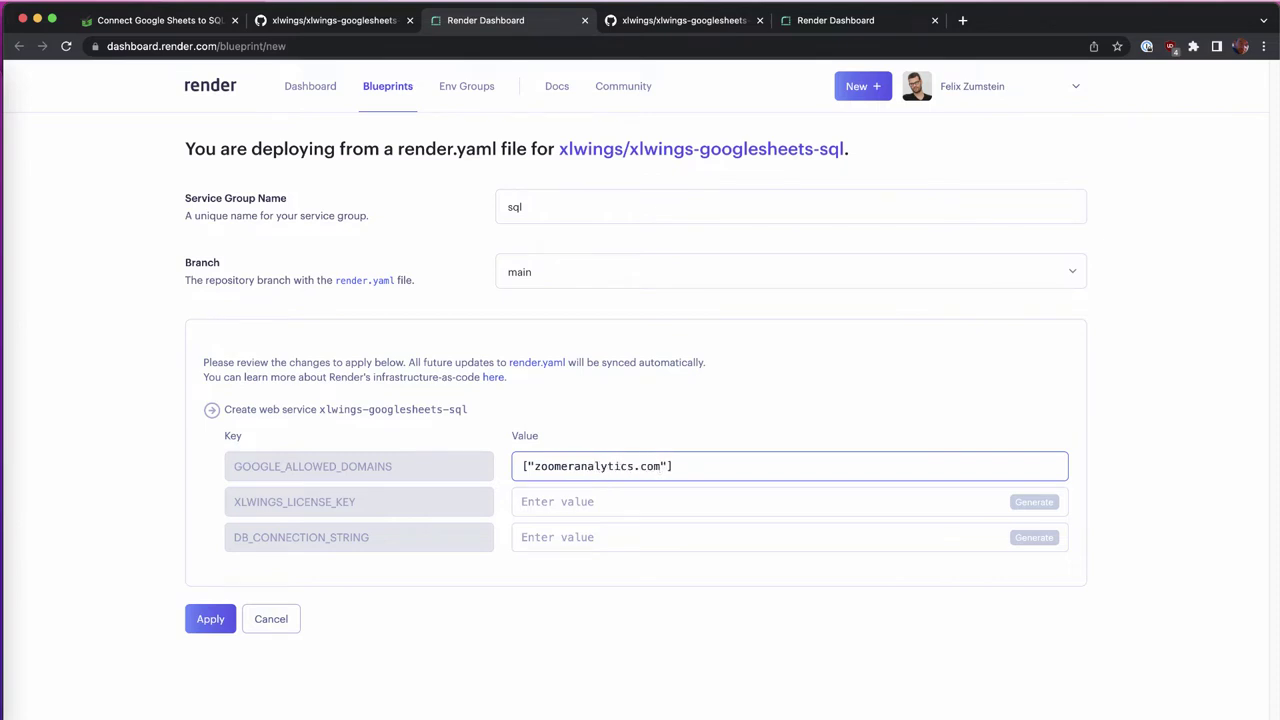
Step: Paste the xlwings license key into the XLWINGS_LICENSE_KEY value
click(586, 514)
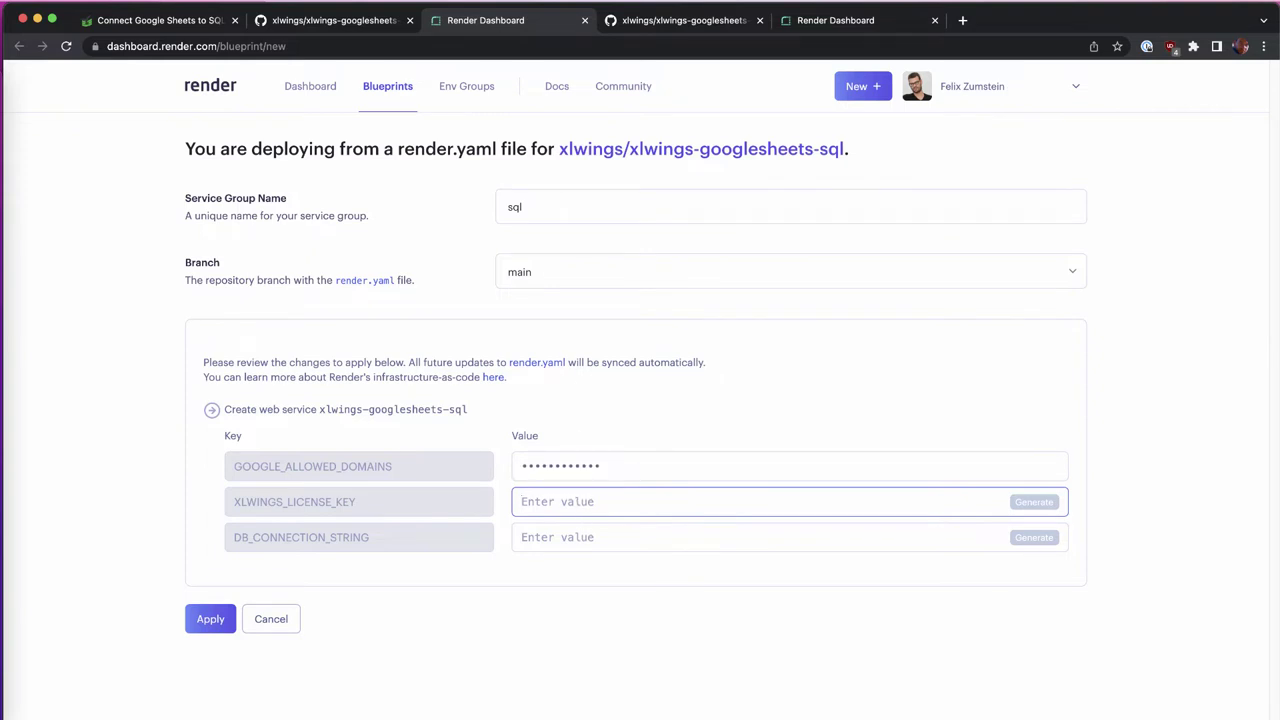
key(super+Tab)
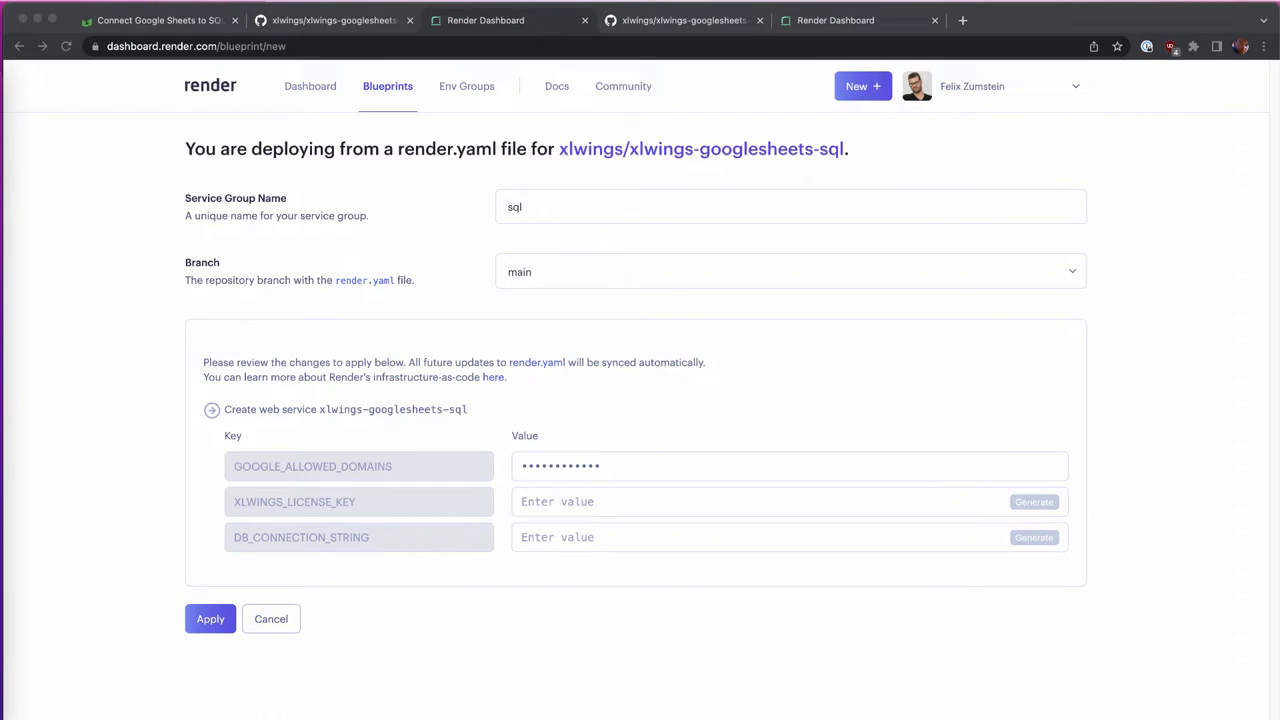
click(596, 507)
key(super+v)
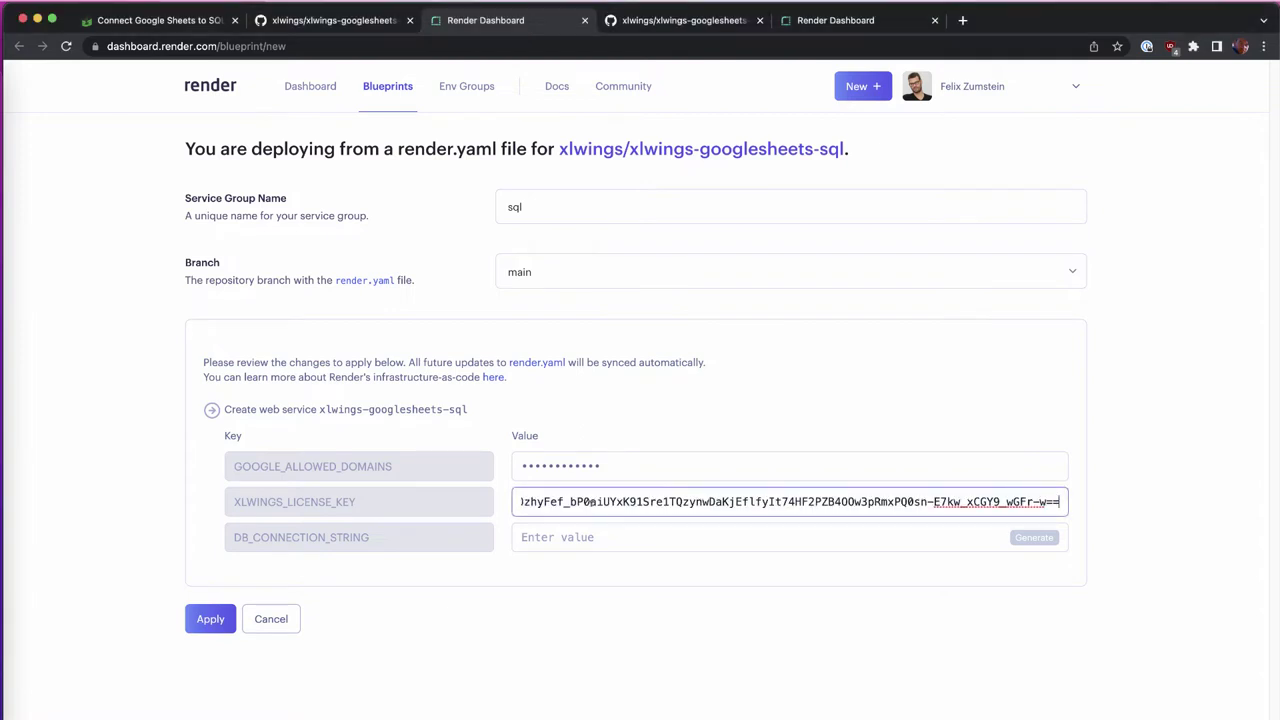
Step: Select and copy sqlite:///sqlite-data/xlwings.db from the tutorial's item (4)
click(190, 27)
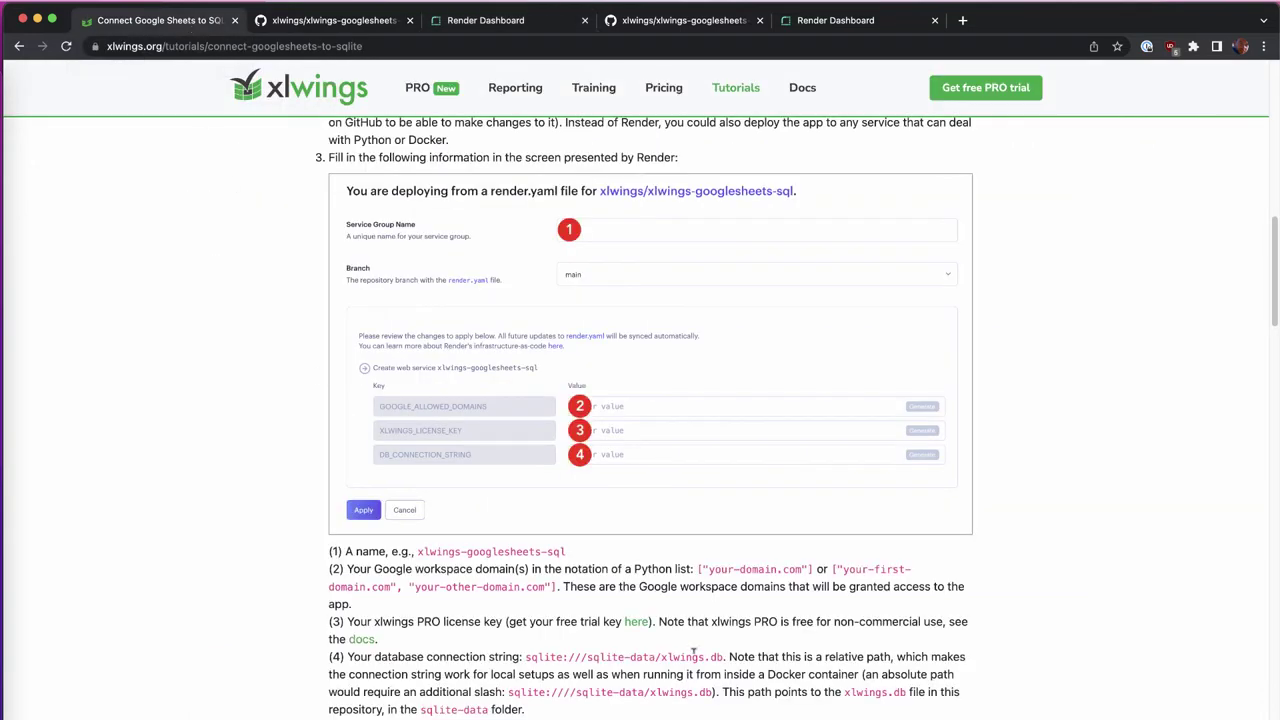
scroll(498, 621, down, 1)
drag(376, 620, 330, 604)
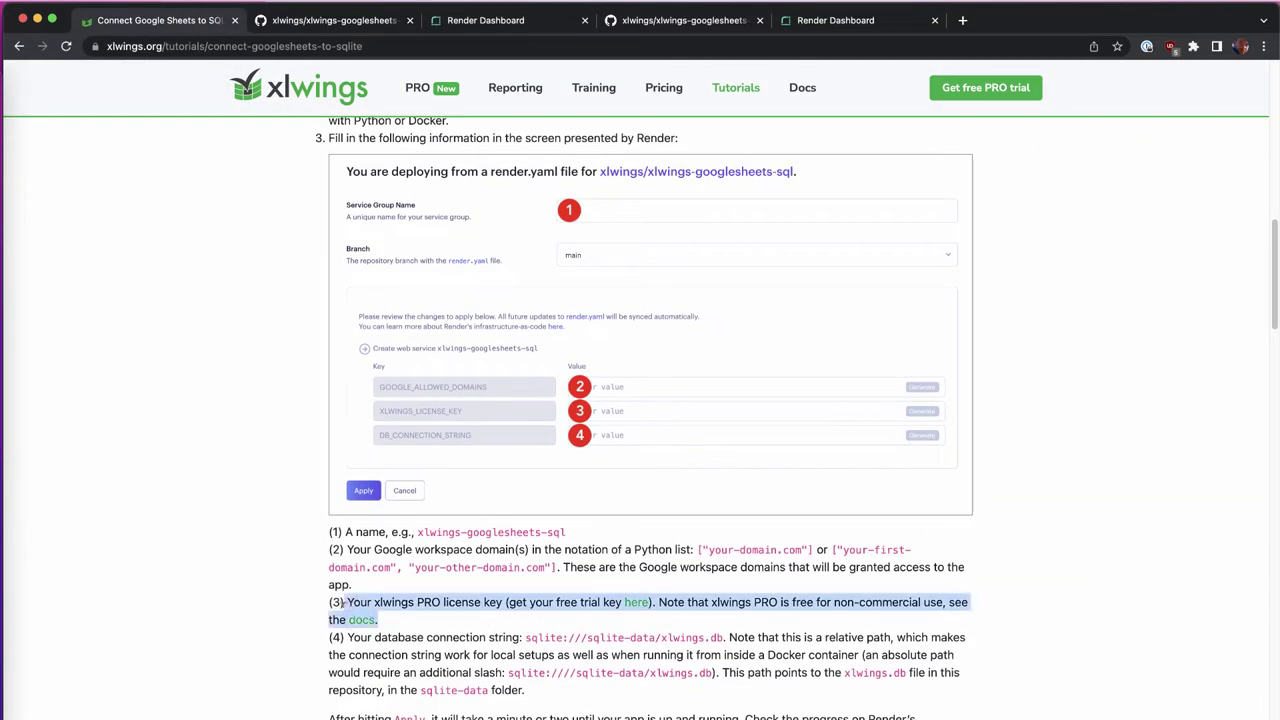
scroll(313, 604, down, 4)
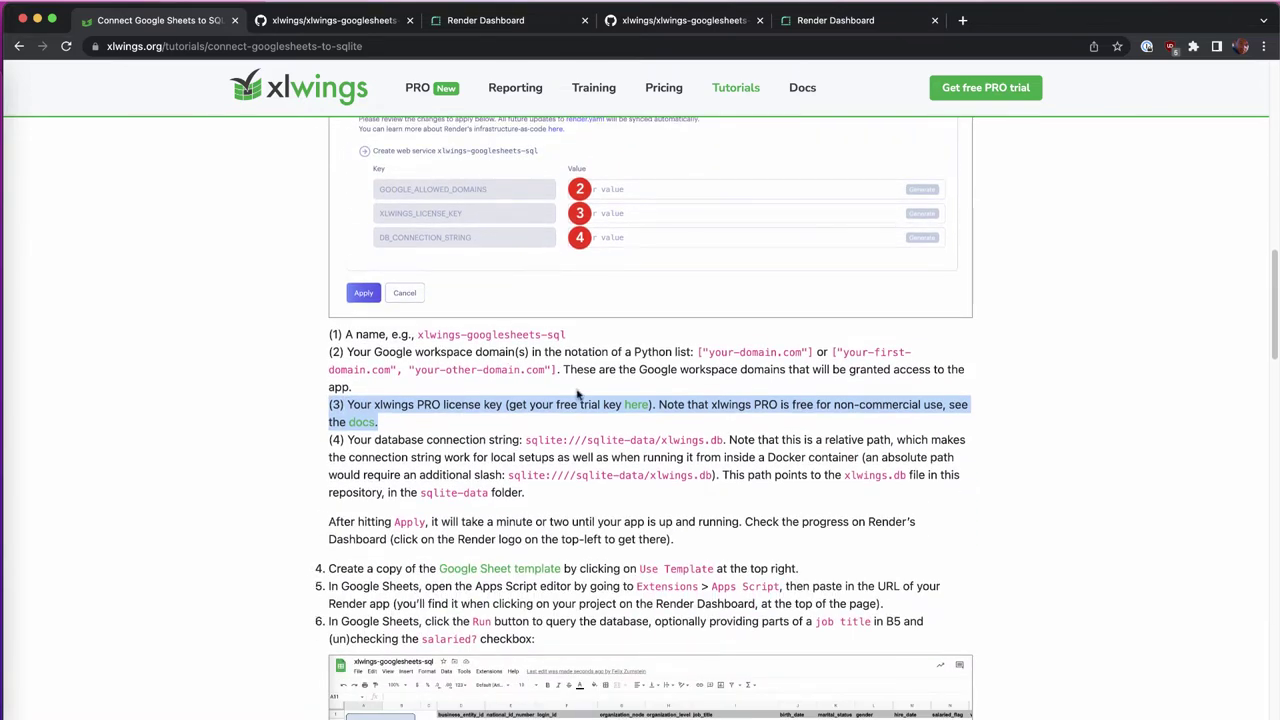
drag(526, 440, 722, 440)
key(super+c)
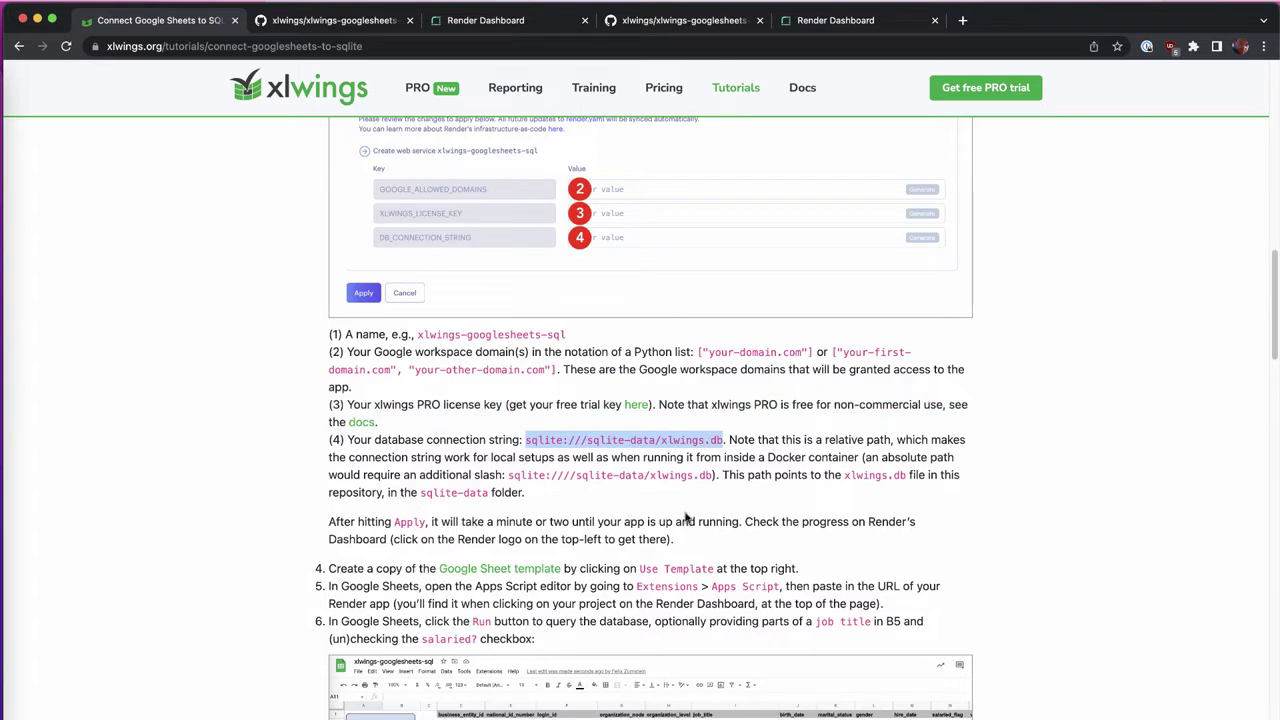
Step: Paste sqlite:///sqlite-data/xlwings.db into the DB_CONNECTION_STRING value
click(545, 27)
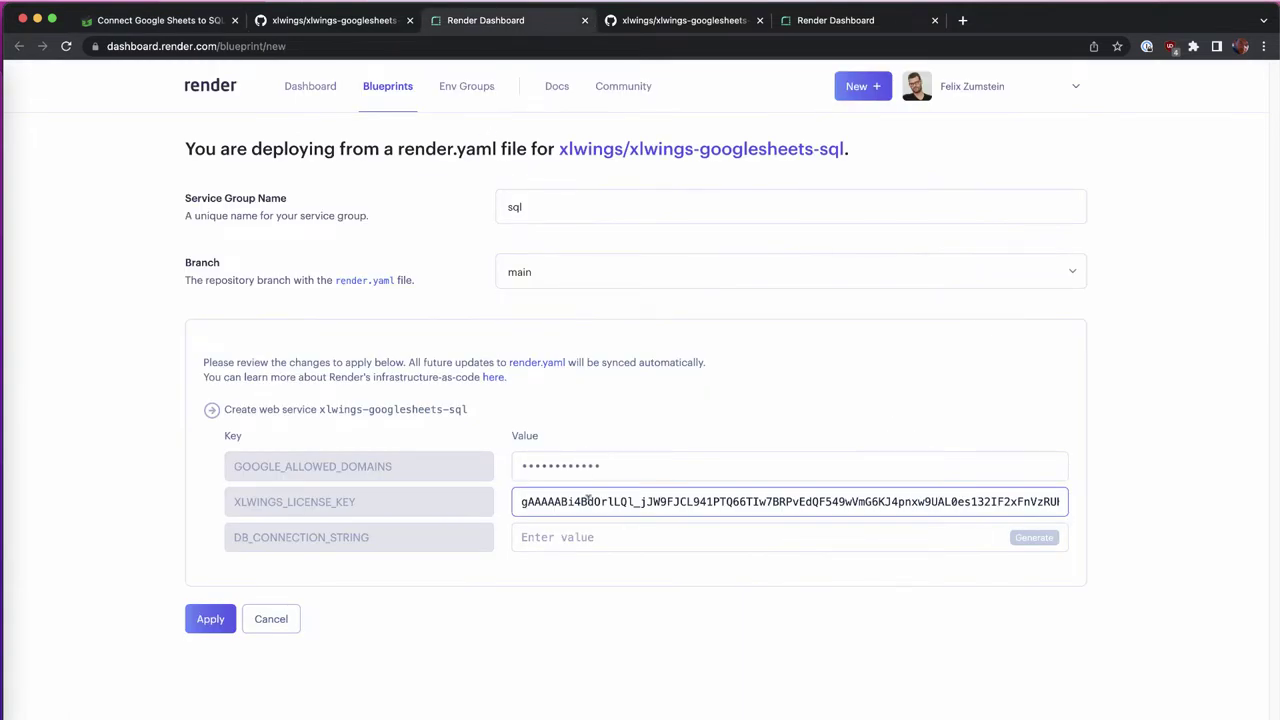
click(557, 537)
key(super+v)
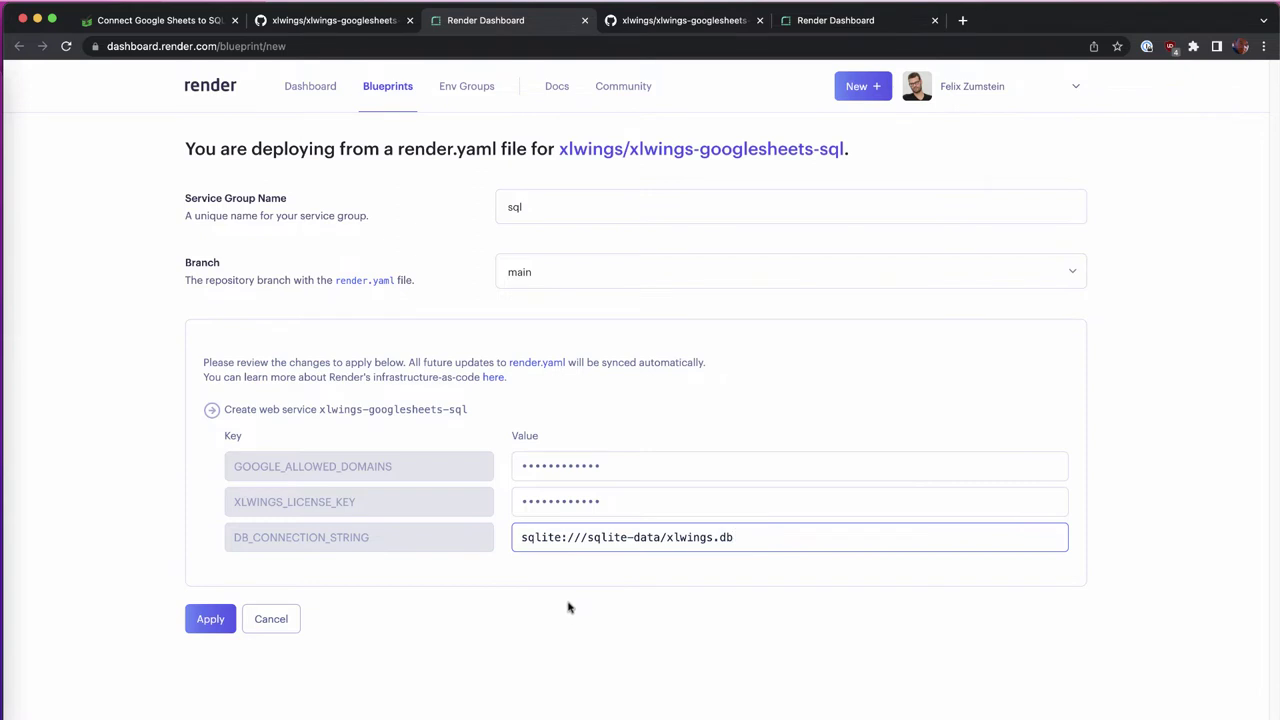
mouse_move(551, 510)
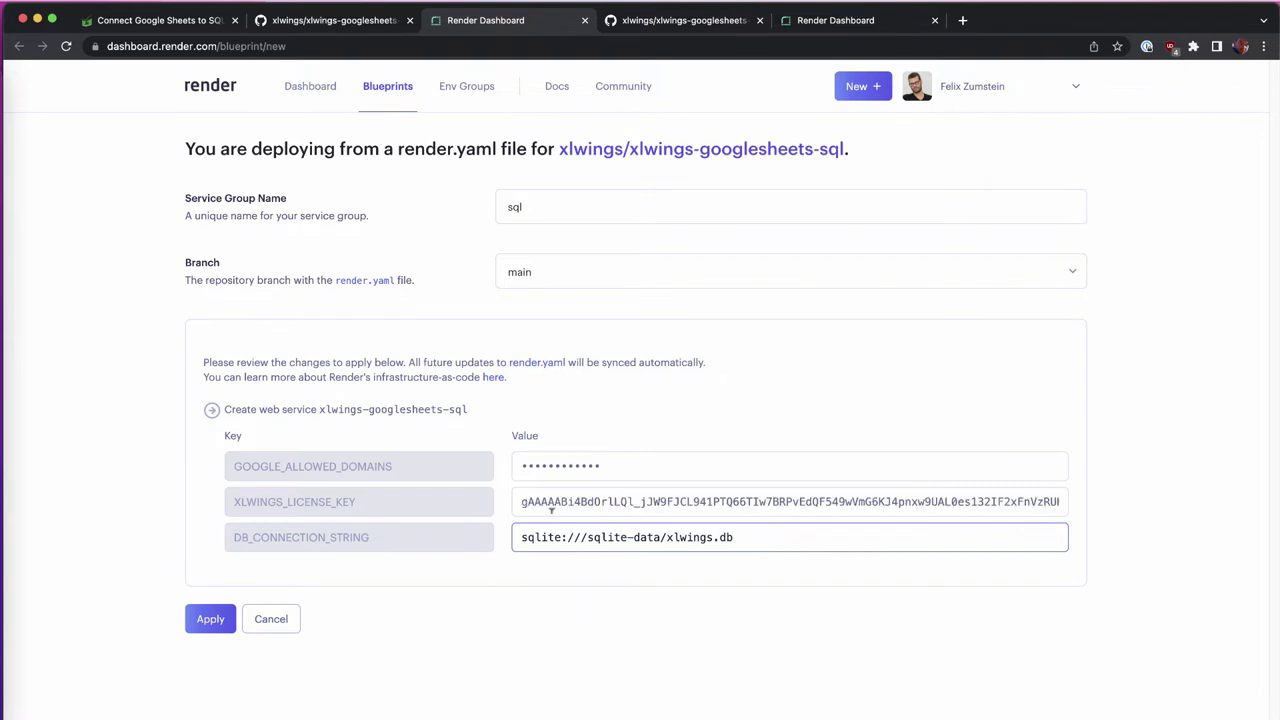
Step: Verify xlwings.db is in the repo's sqlite-data folder on GitHub, then return to the Render form
click(308, 21)
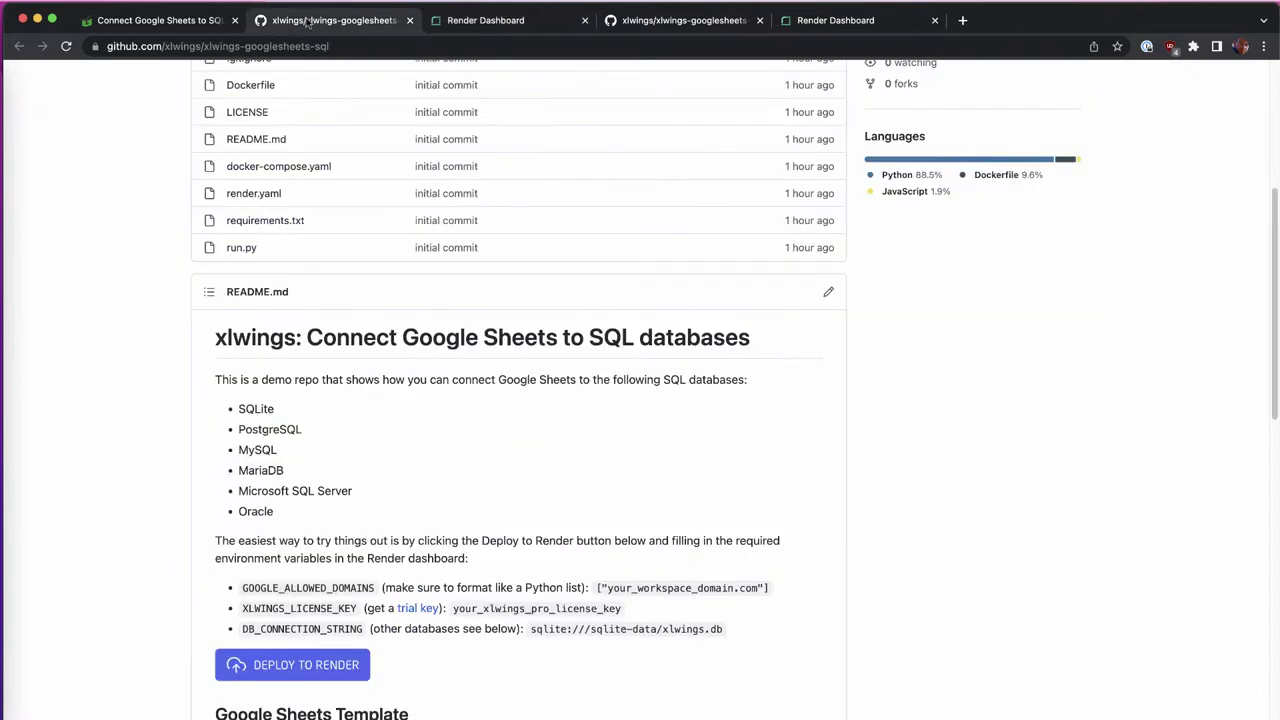
scroll(286, 309, up, 5)
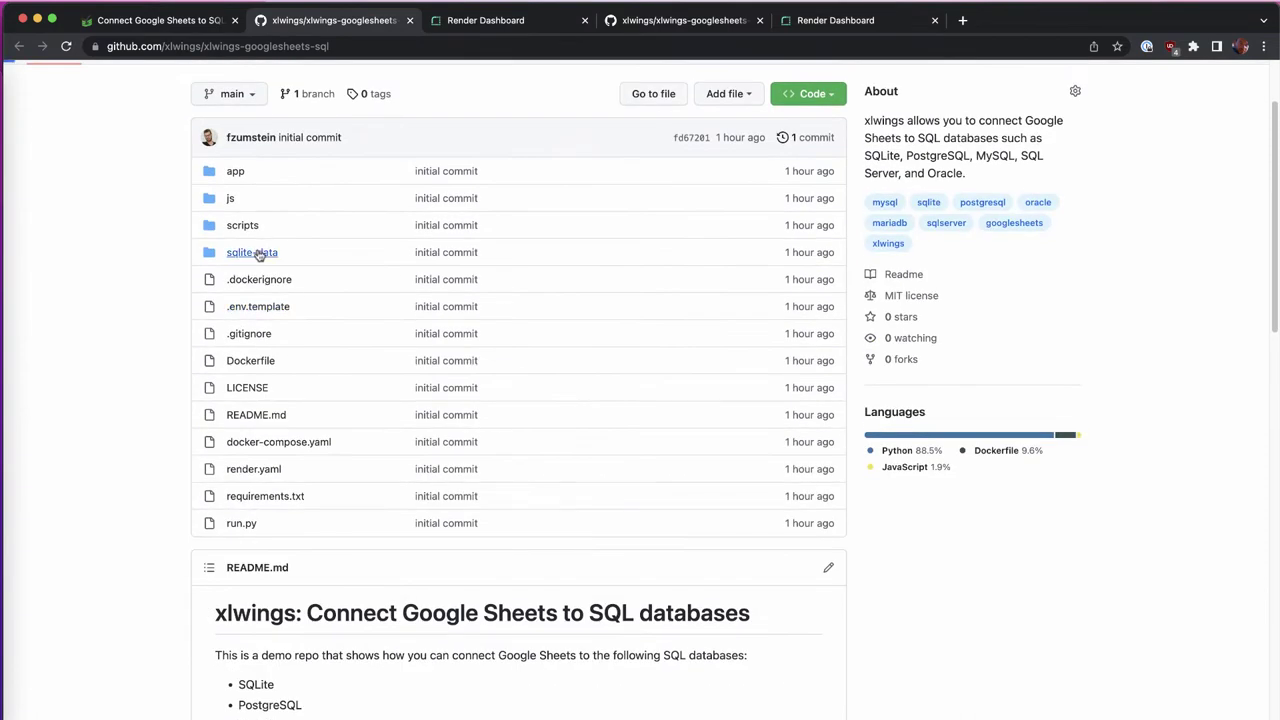
click(252, 253)
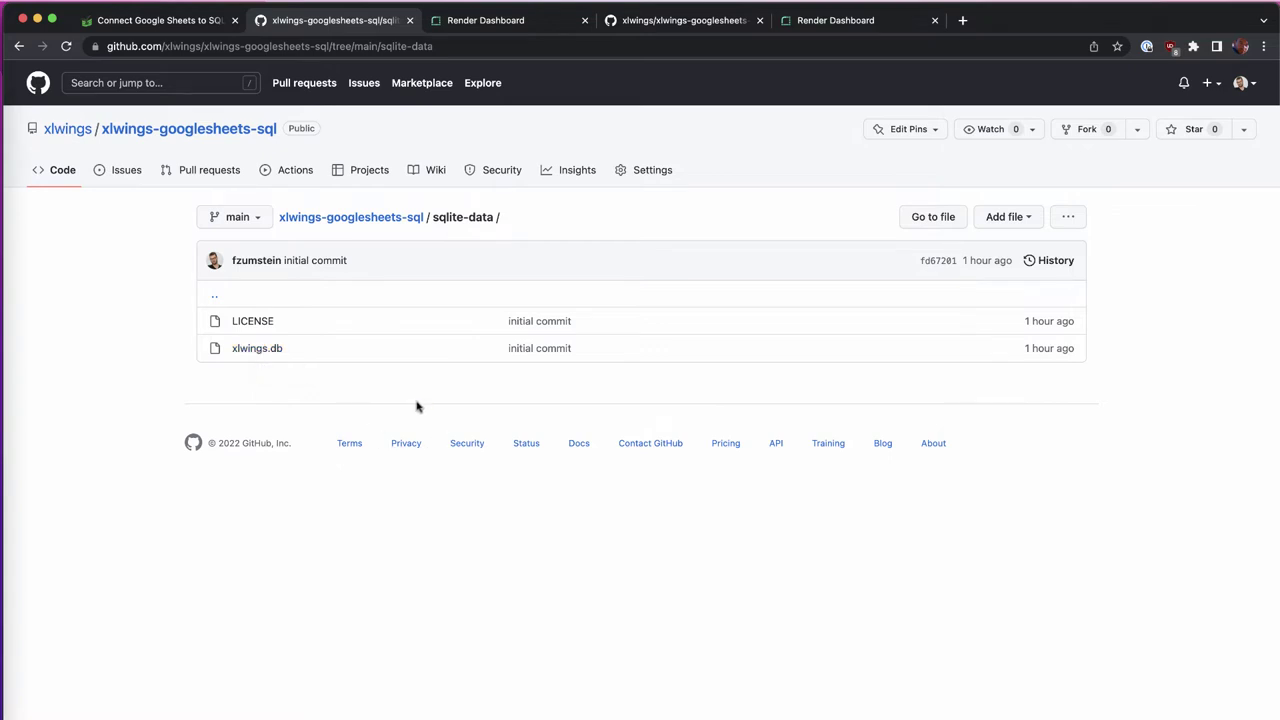
click(503, 24)
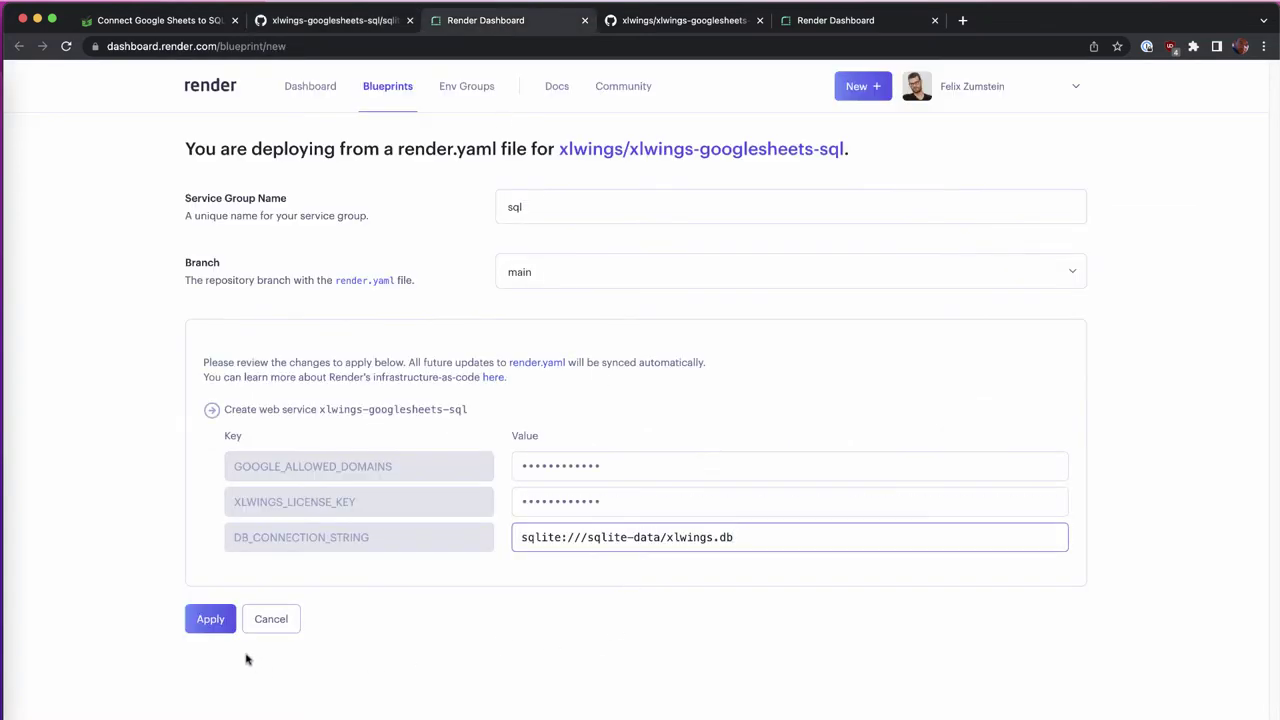
Step: Apply the blueprint and open the xlwings-googlesheets-sql service from the Render Dashboard overview
click(210, 620)
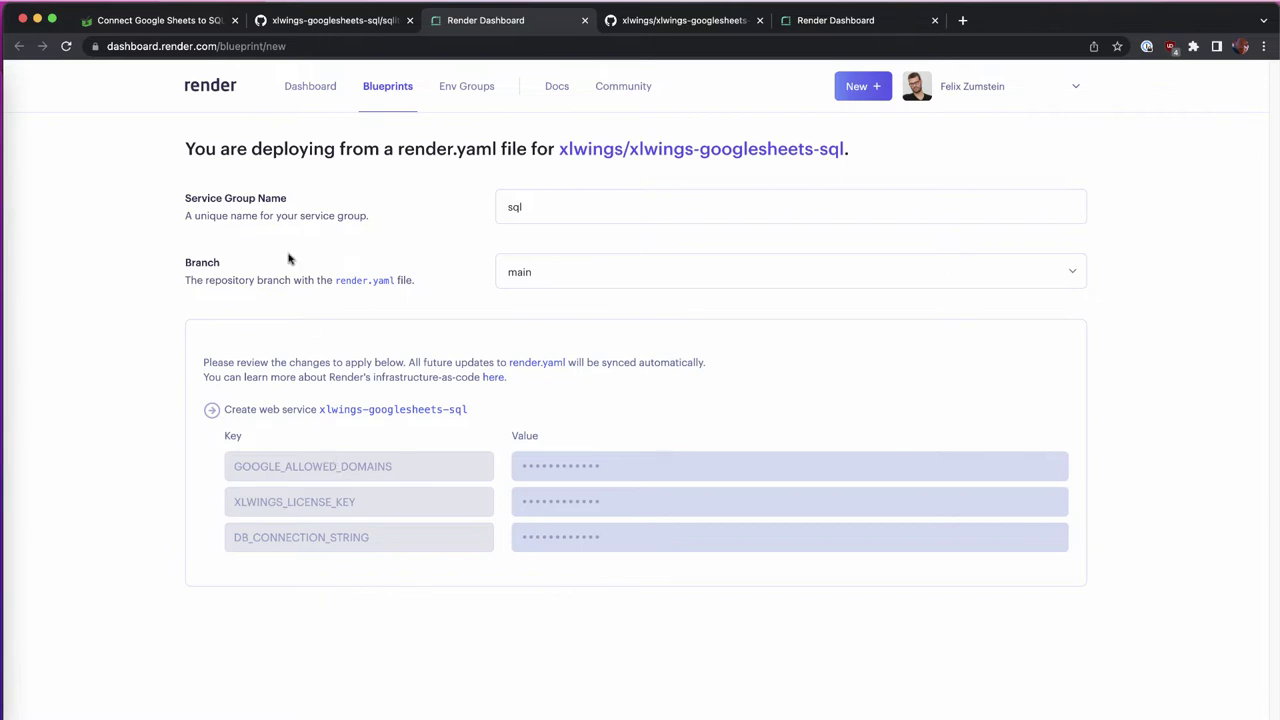
click(201, 91)
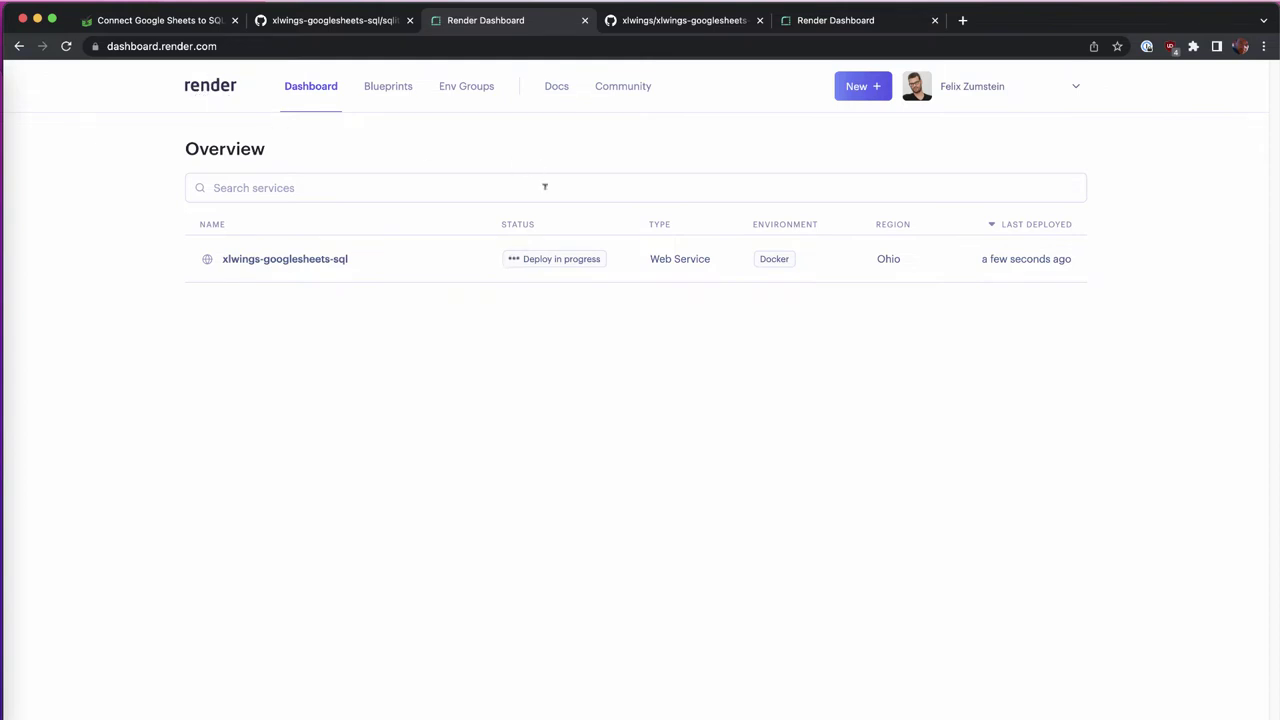
click(569, 267)
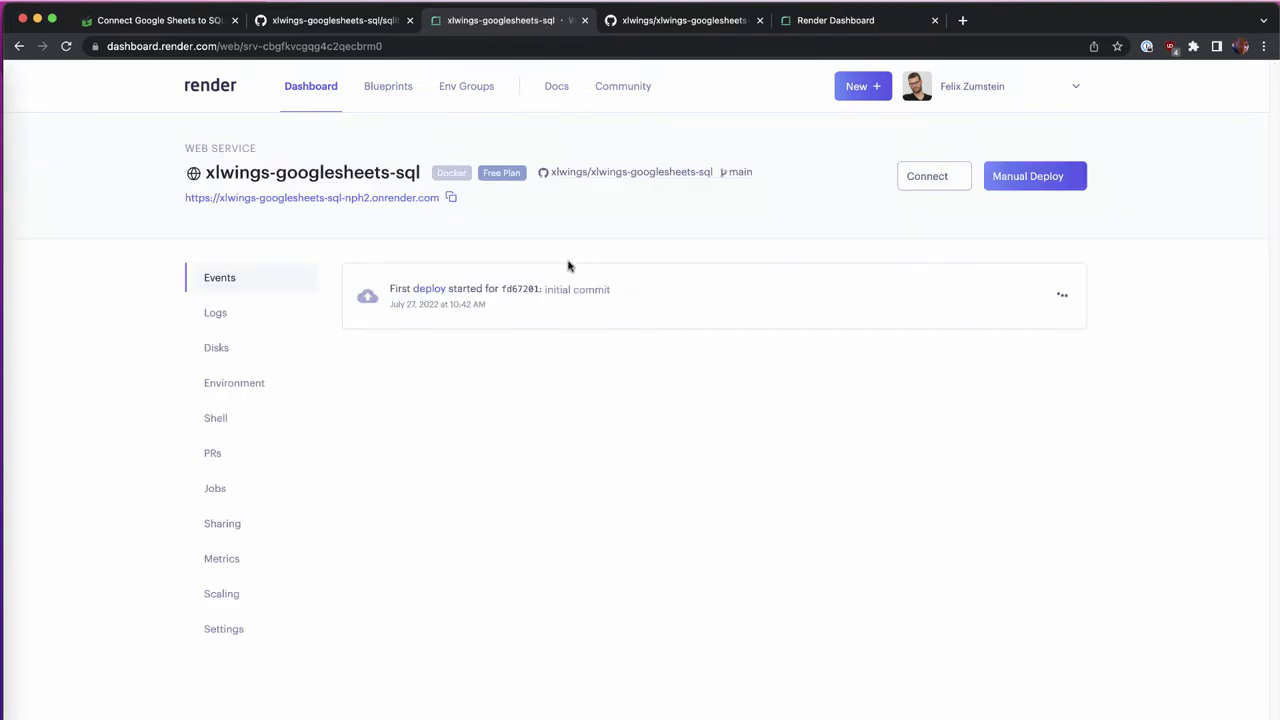
Step: View the first deploy's build log, then open the tutorial's Google Sheet template link in a new tab
click(429, 291)
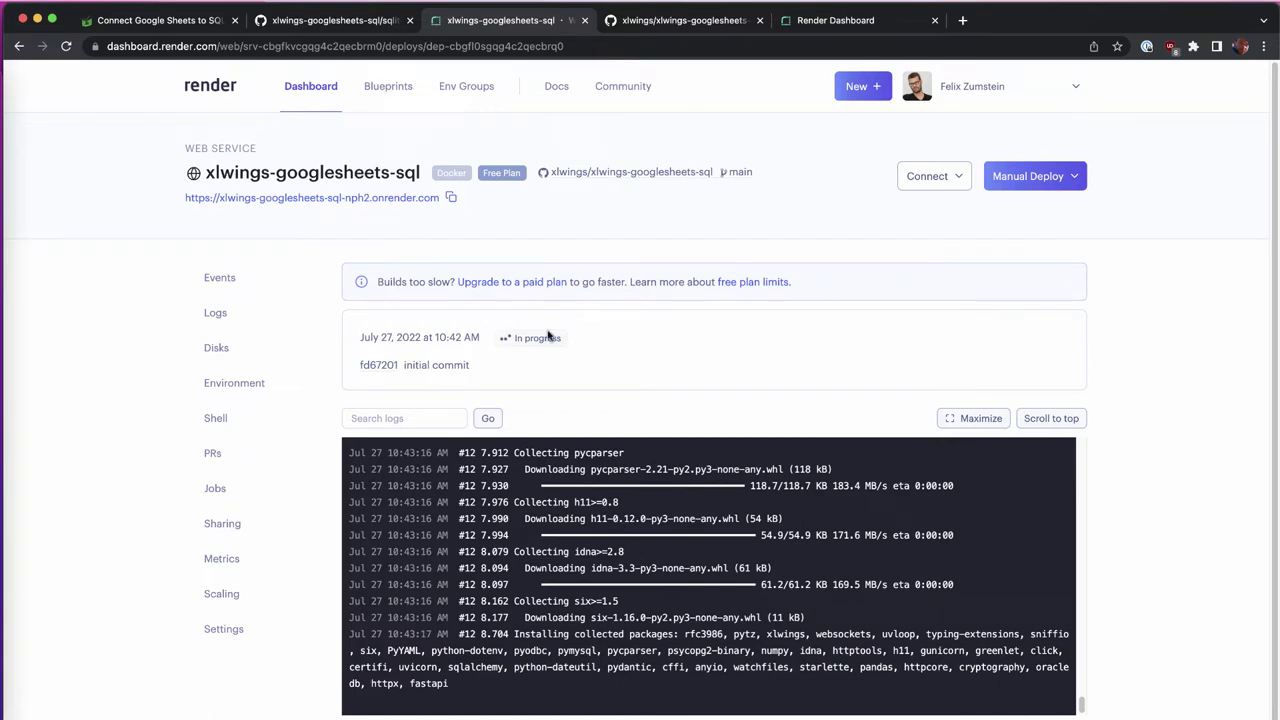
click(158, 20)
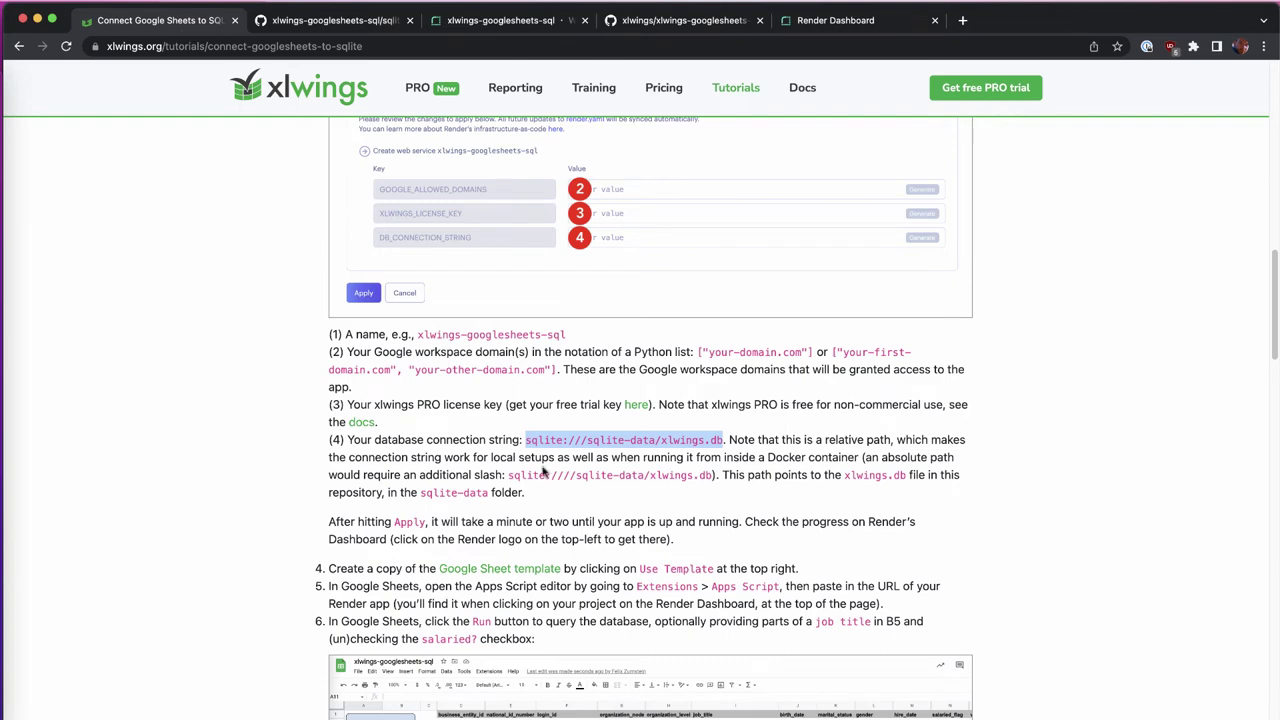
scroll(555, 497, down, 1)
scroll(555, 497, down, 2)
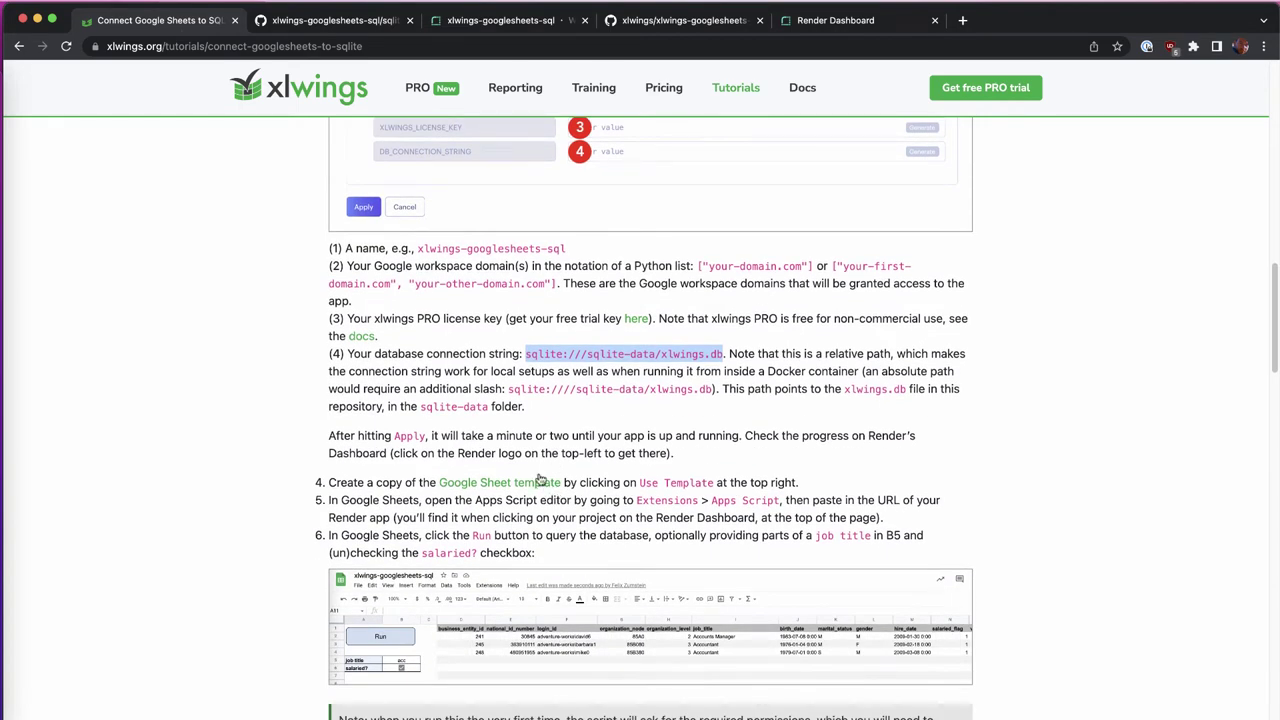
super+click(516, 486)
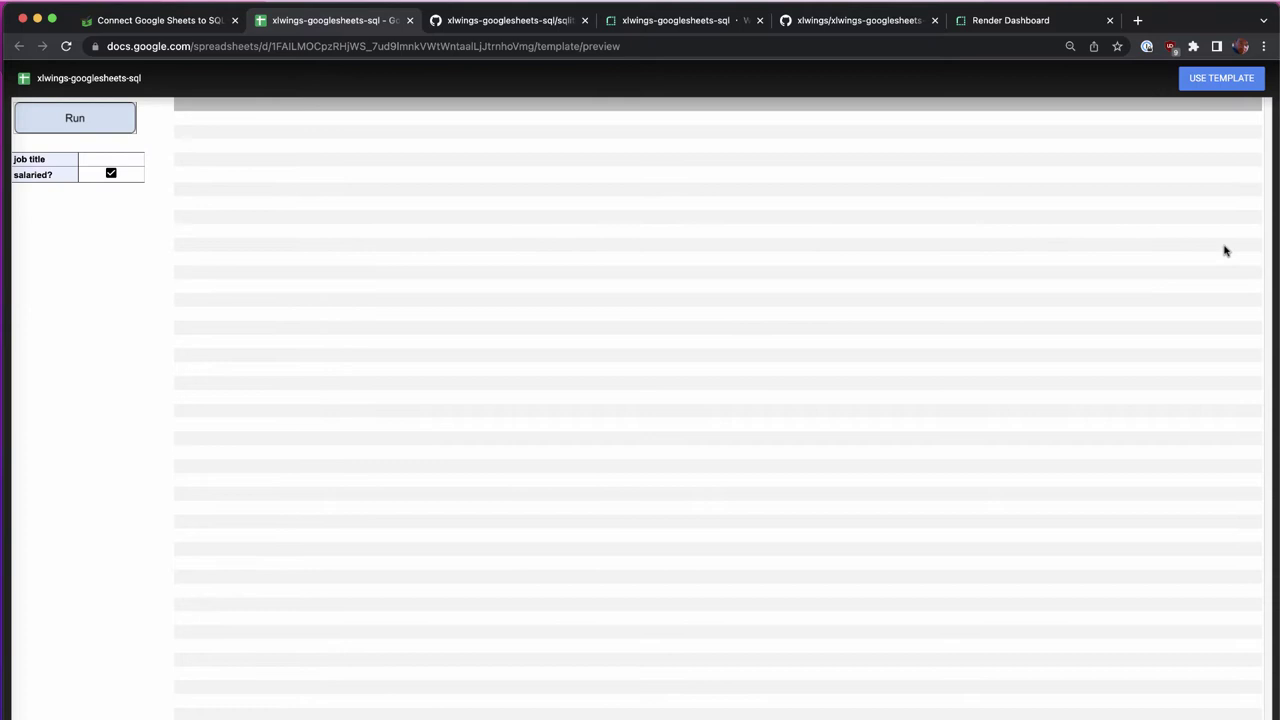
Step: Use the xlwings-googlesheets-sql template to create an editable copy in Drive
click(1221, 80)
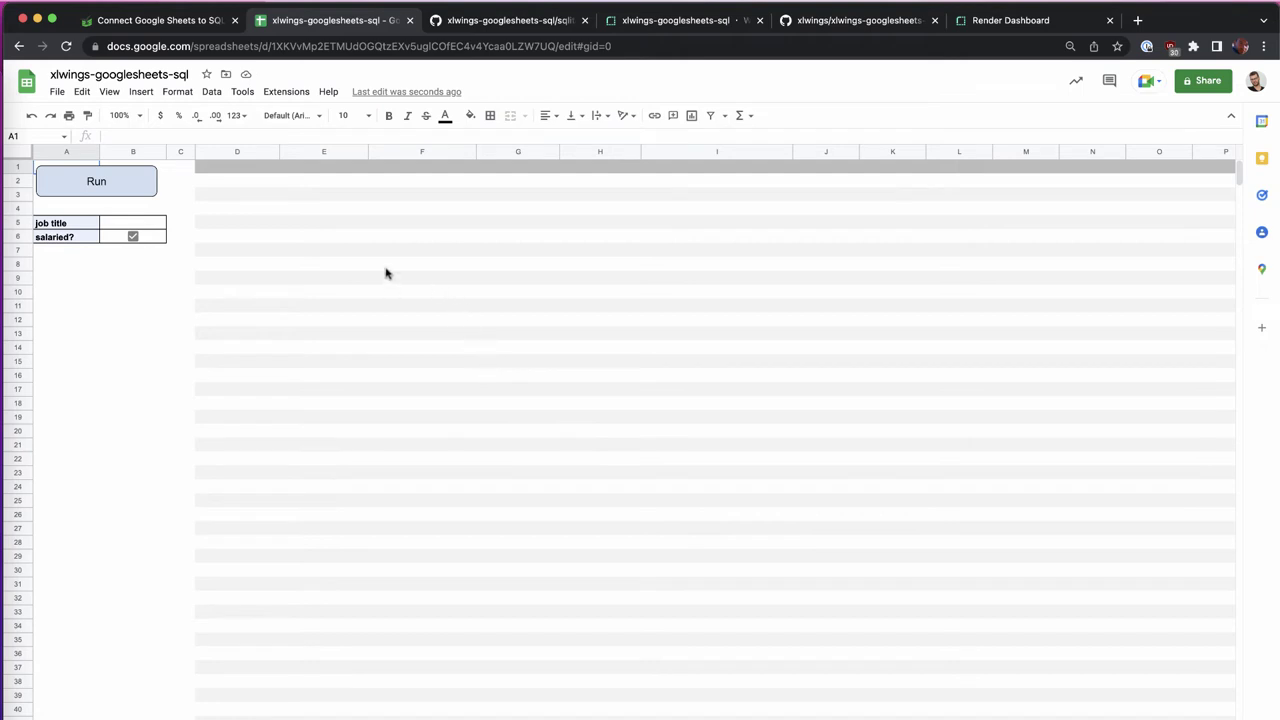
Step: Open the sheet's xlwings db Apps Script project and locate runPython and the URL placeholder in main.gs
click(297, 95)
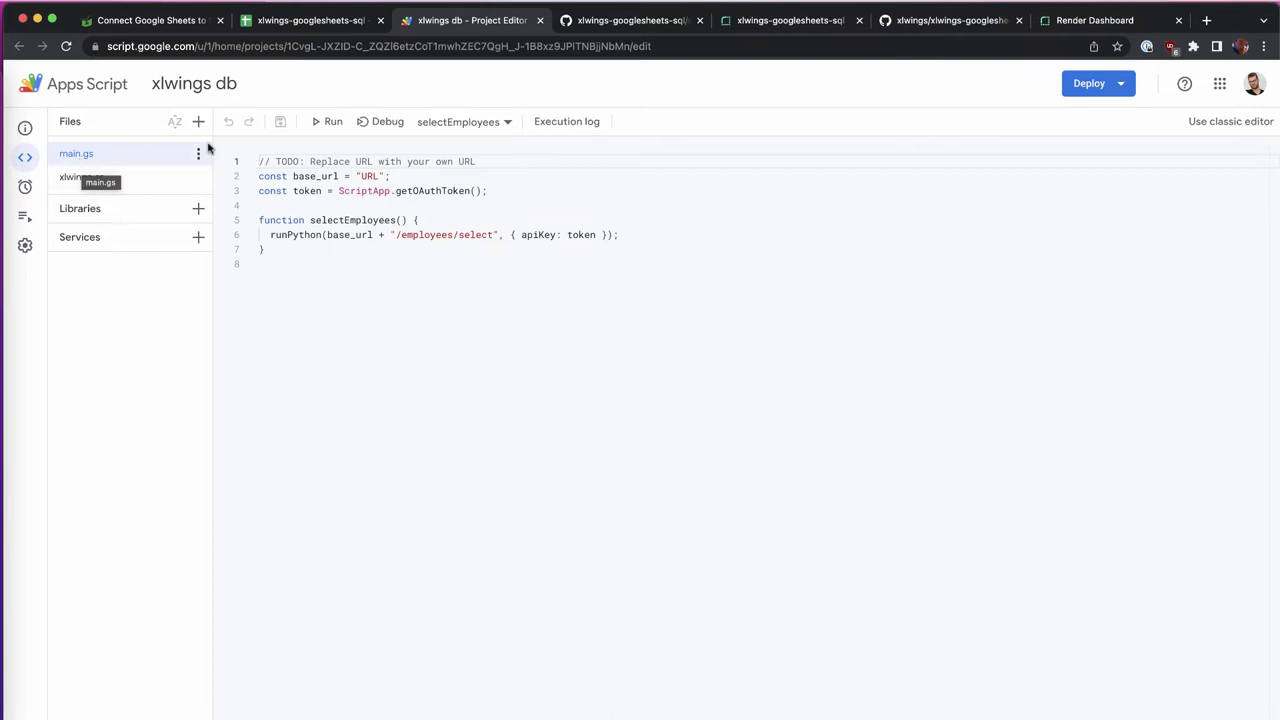
double_click(302, 233)
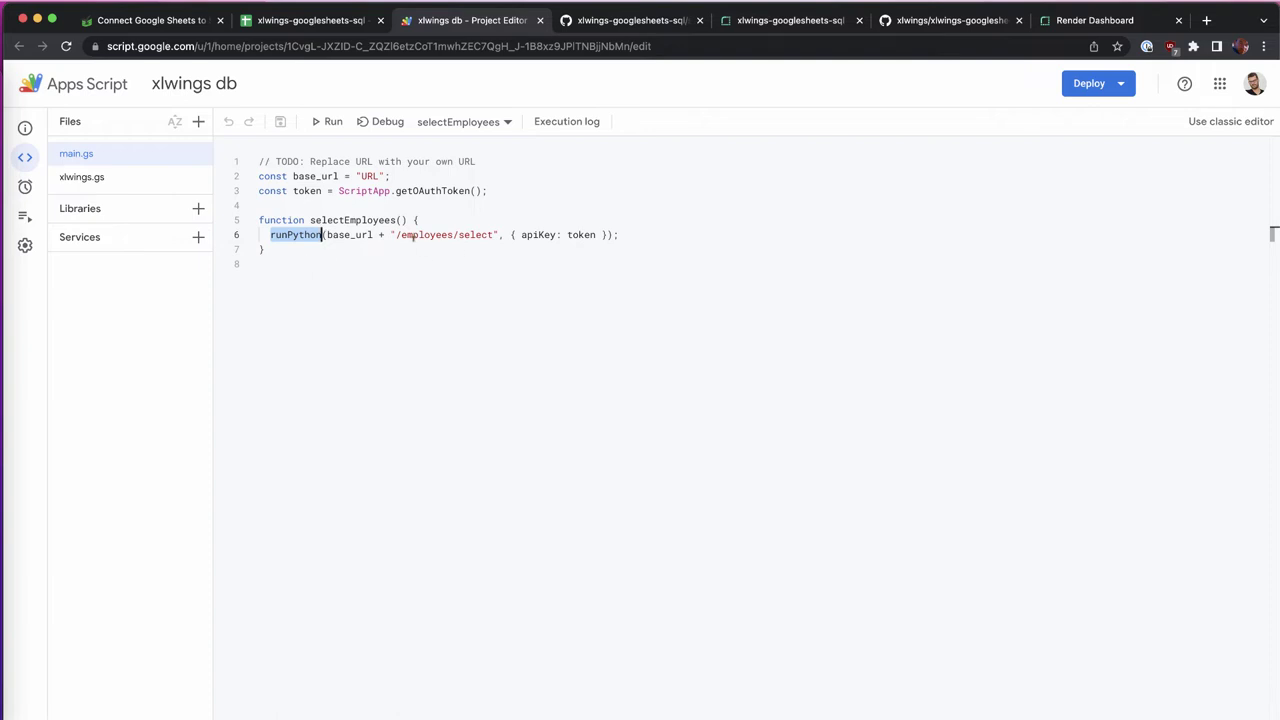
double_click(369, 176)
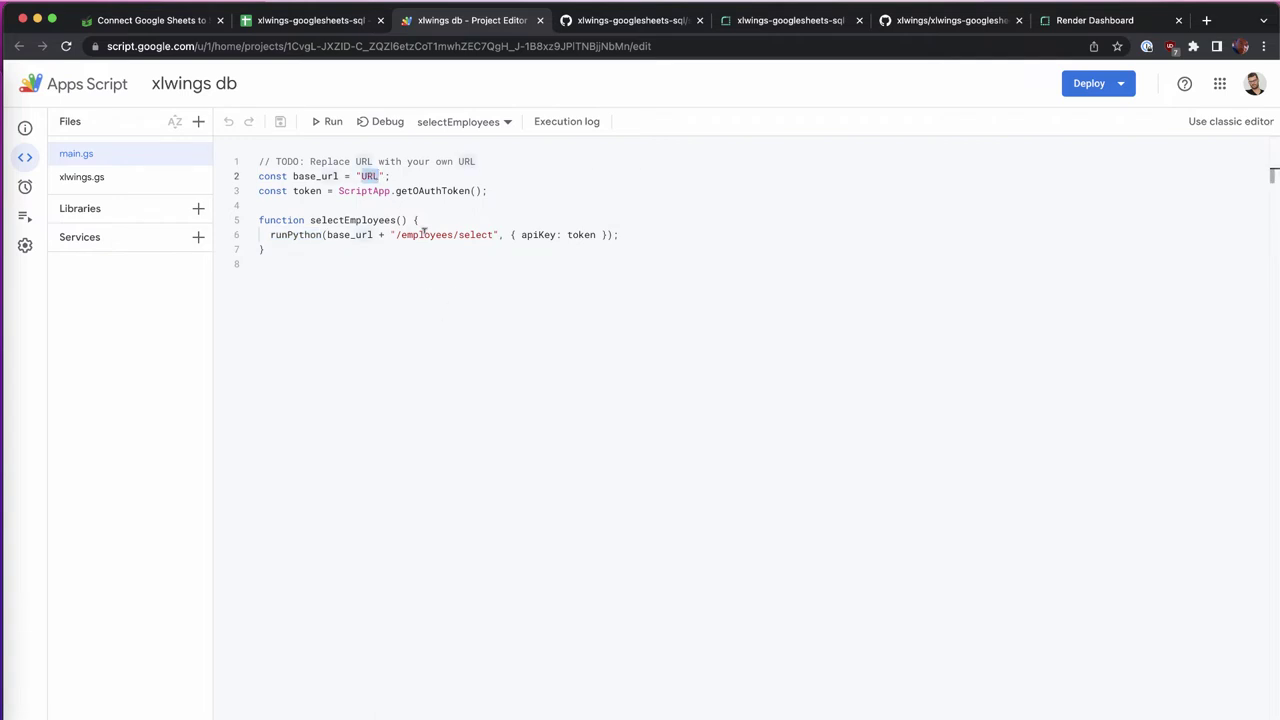
key(super+1)
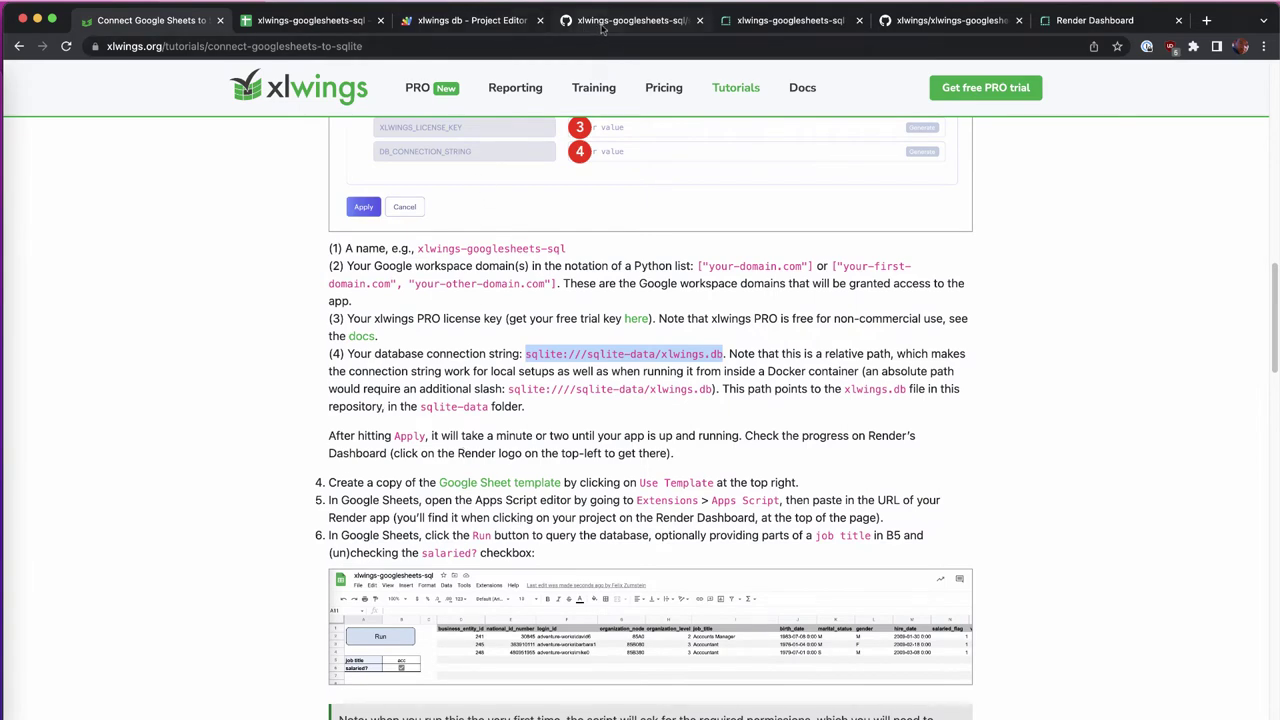
click(788, 28)
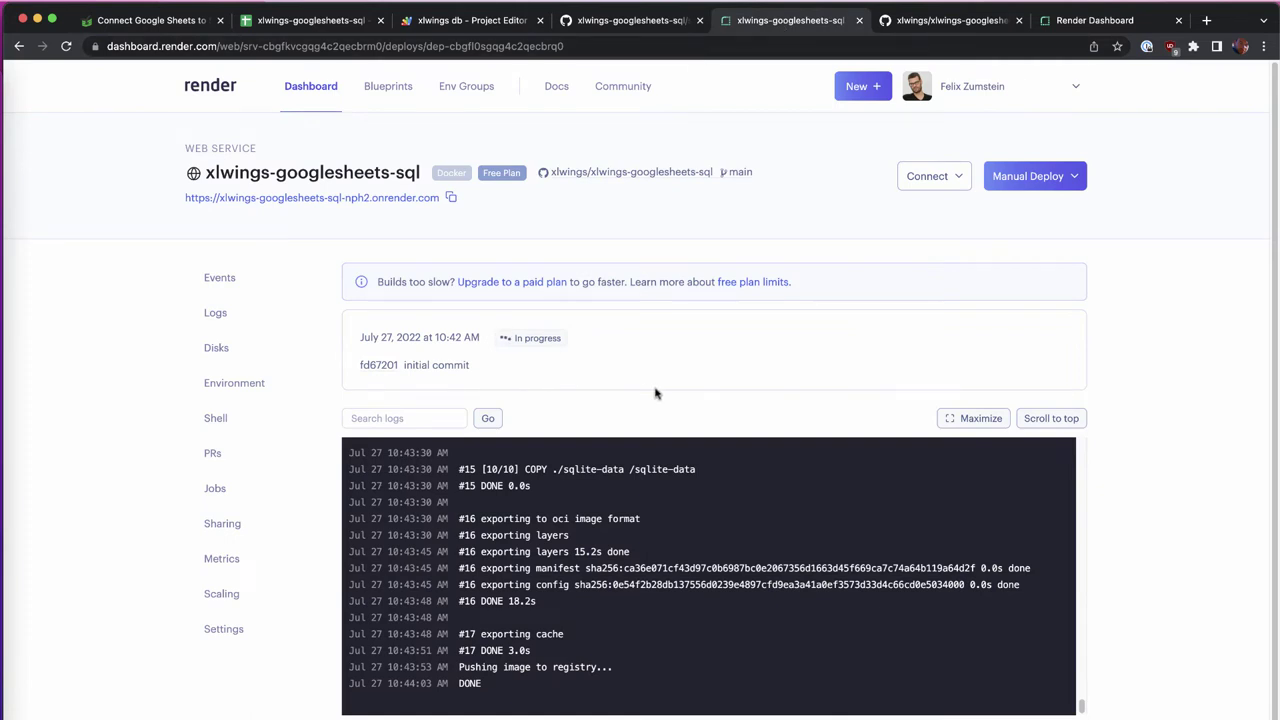
click(452, 199)
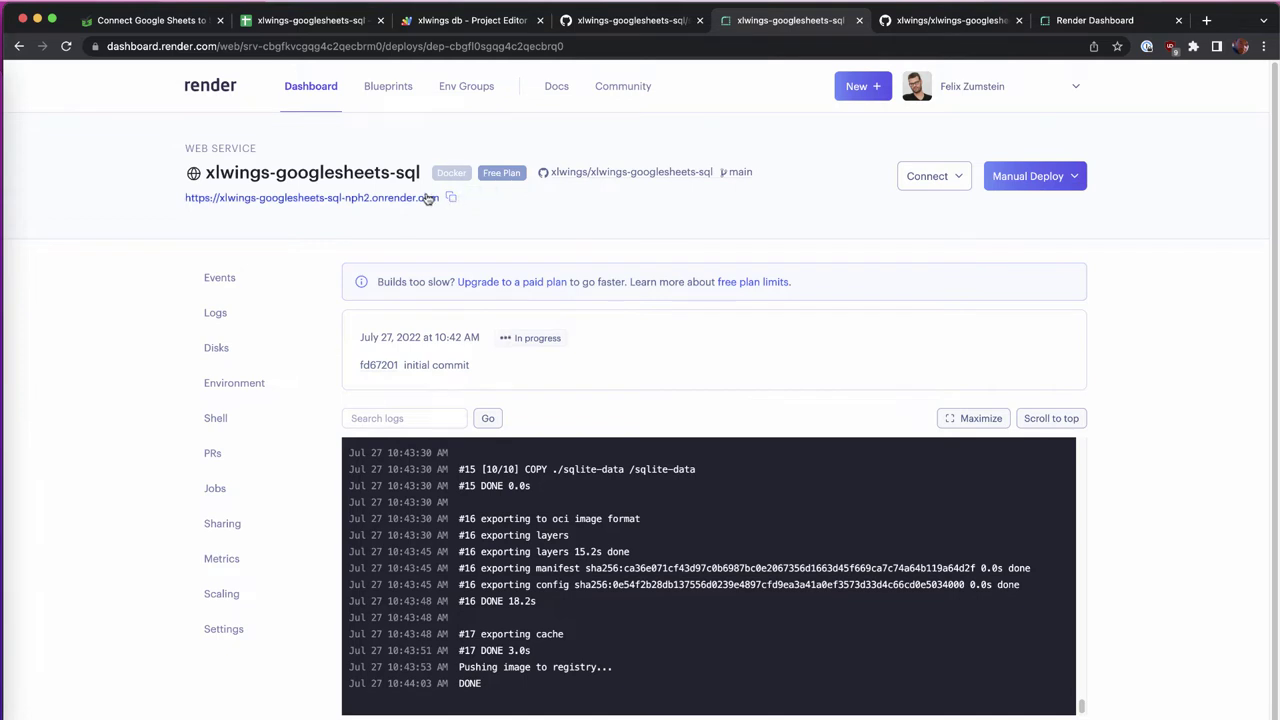
click(209, 95)
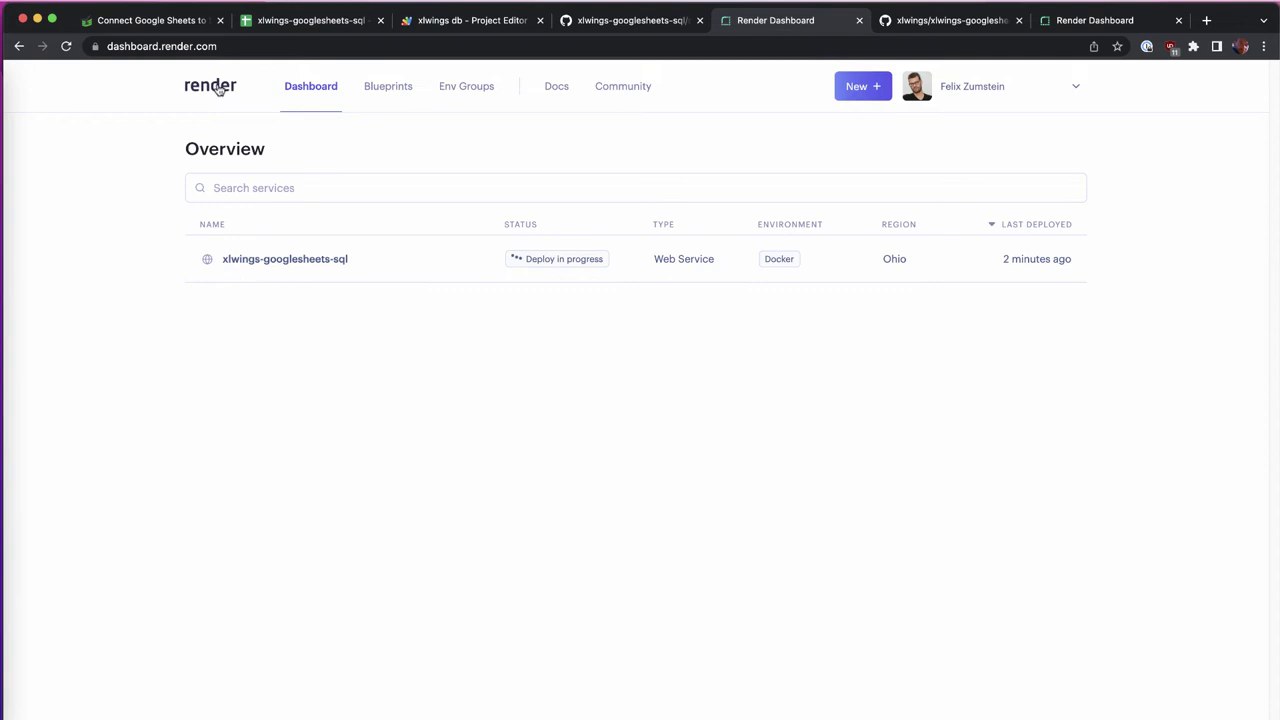
click(285, 260)
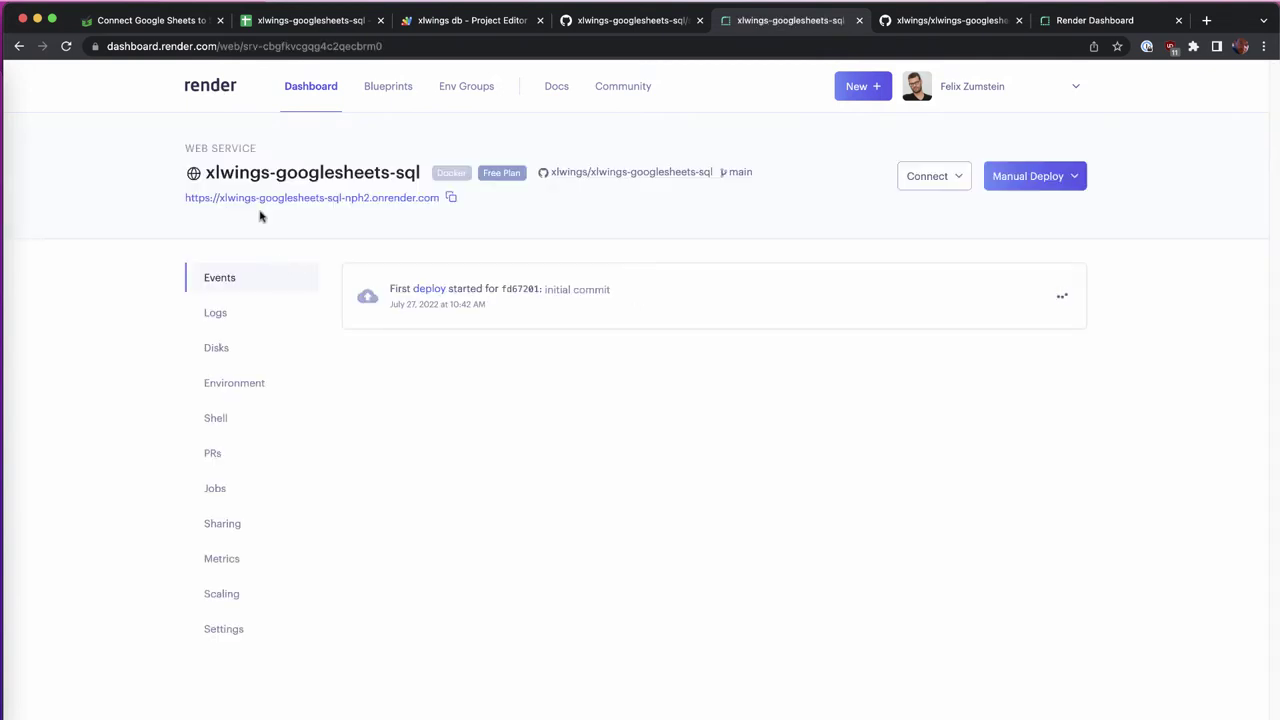
click(452, 200)
click(473, 21)
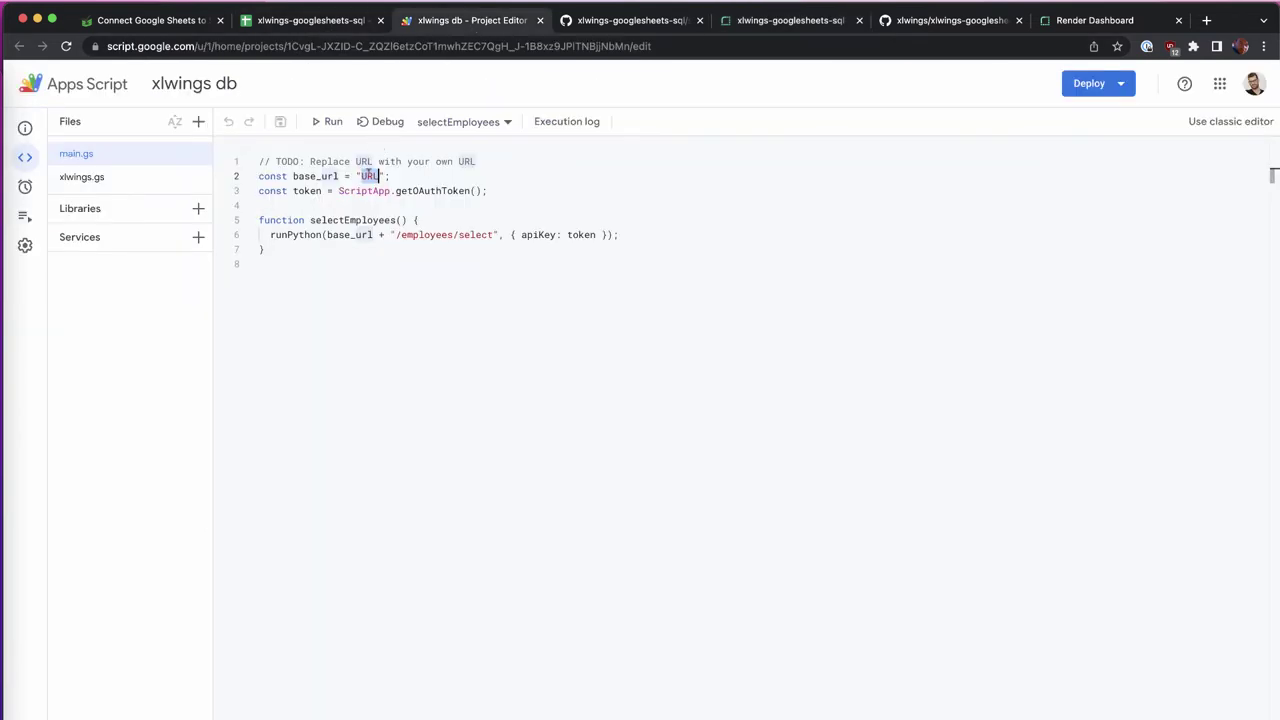
click(368, 174)
double_click(370, 175)
key(super+v)
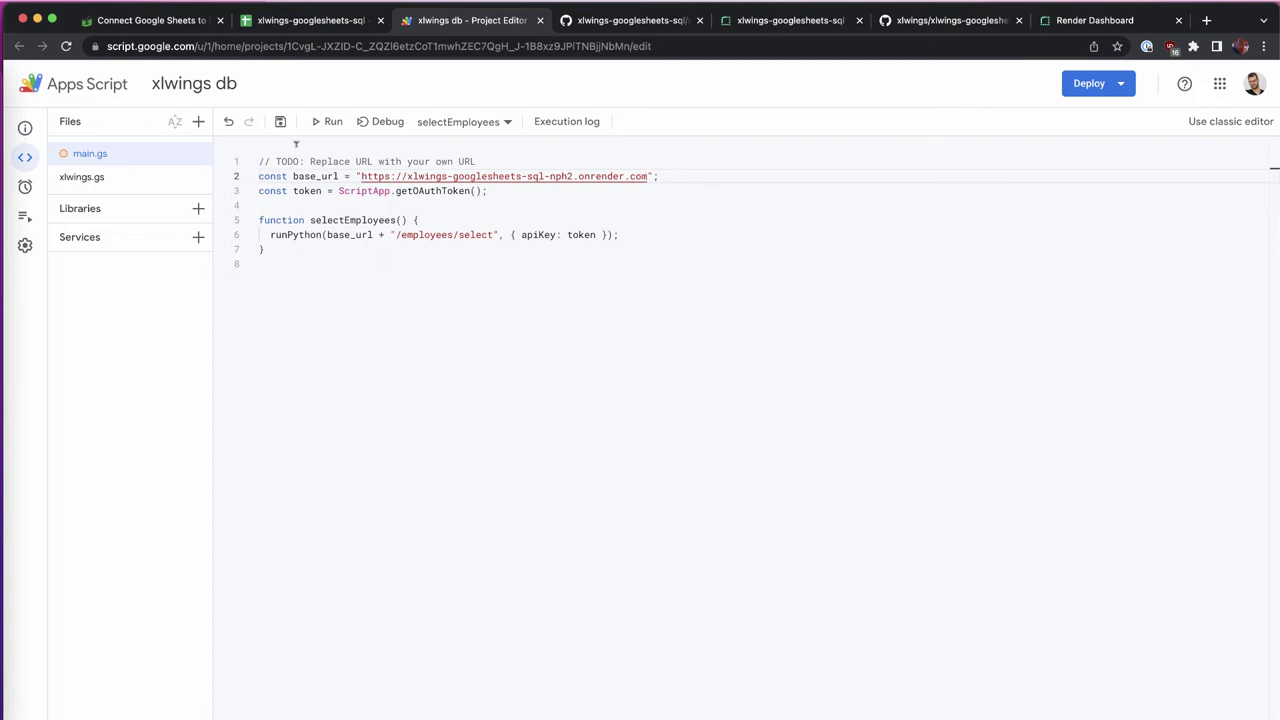
click(280, 121)
click(320, 27)
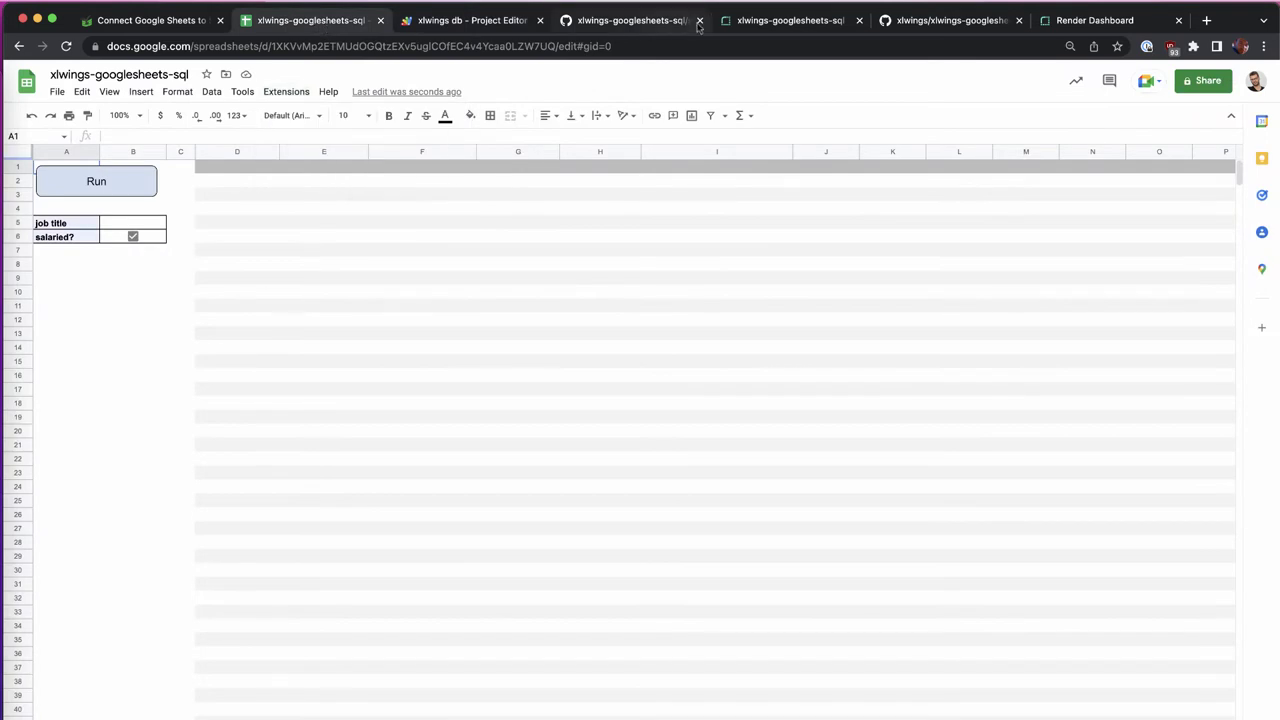
Step: Check the xlwings-googlesheets-sql deploy log for booting gunicorn workers, then view the services overview
click(763, 28)
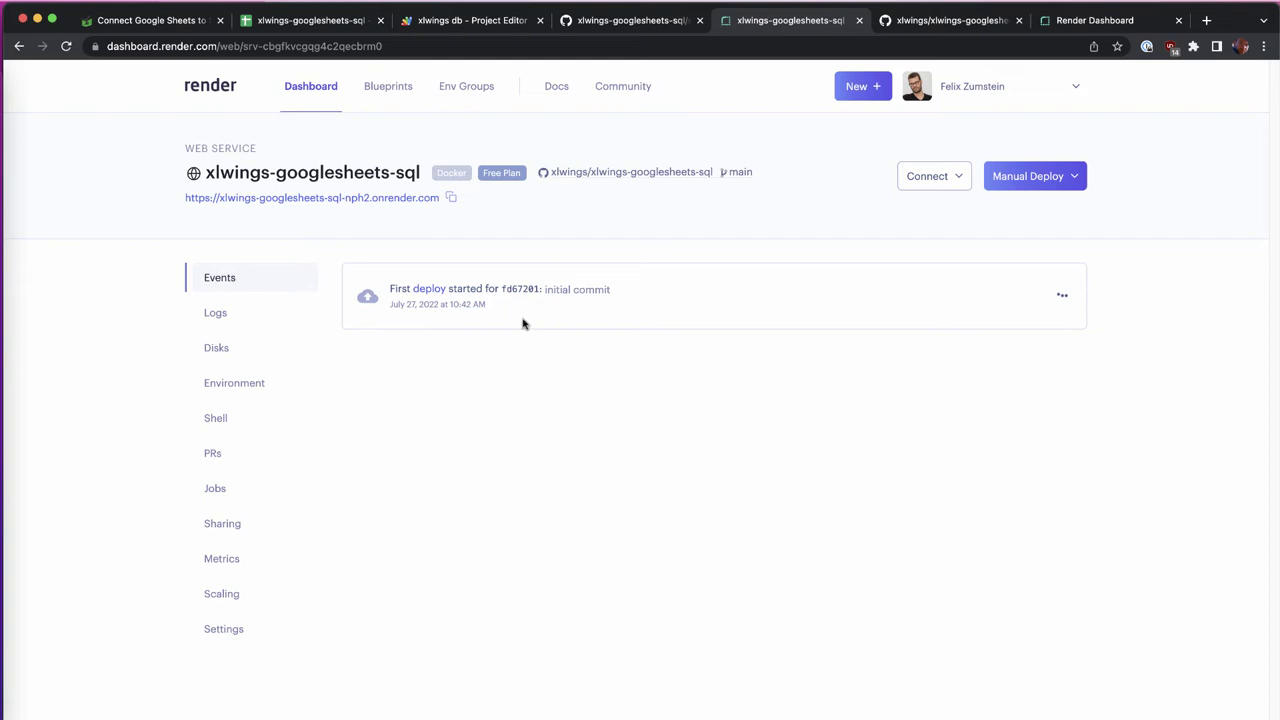
click(430, 290)
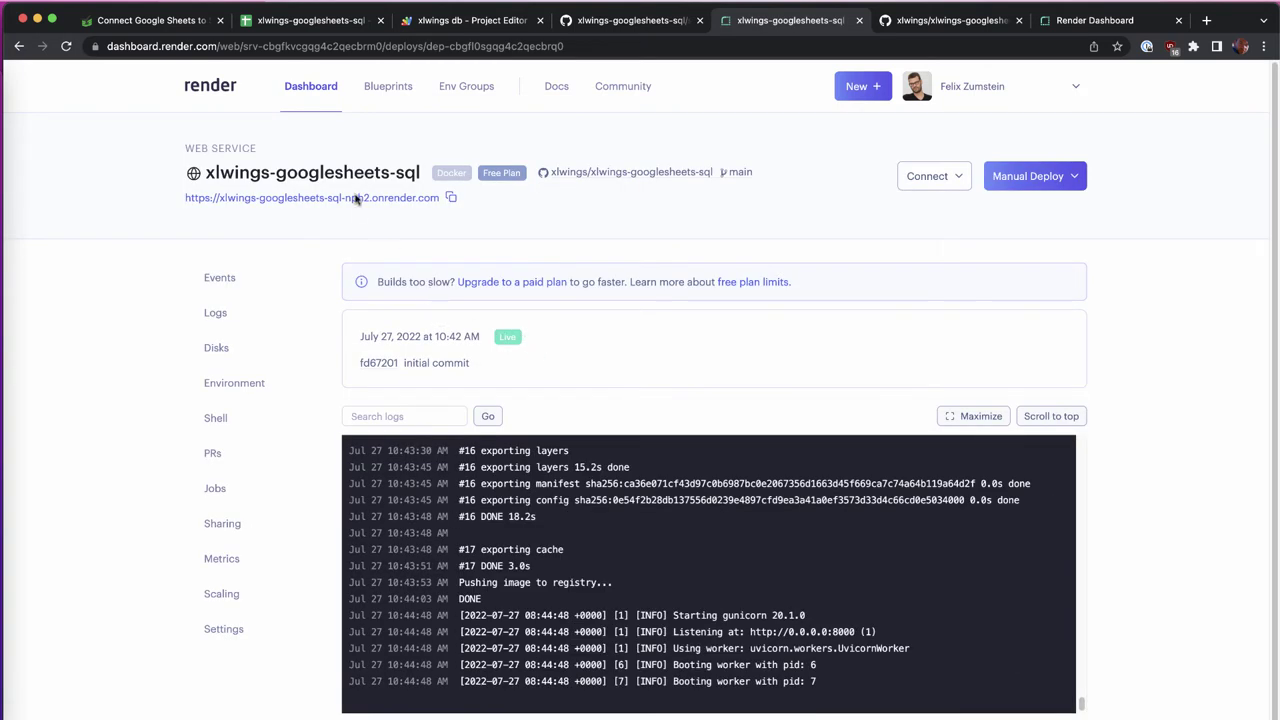
click(226, 90)
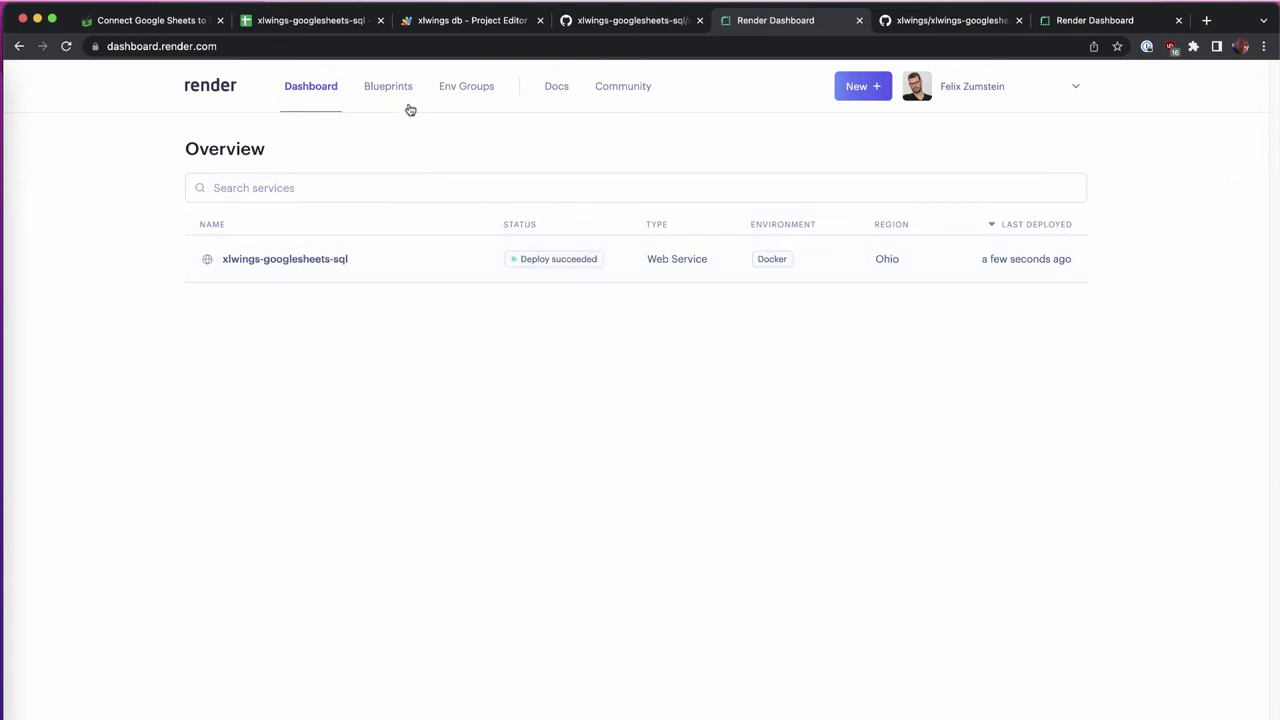
Step: Back in the spreadsheet, select an empty cell and run the employee query script
click(340, 24)
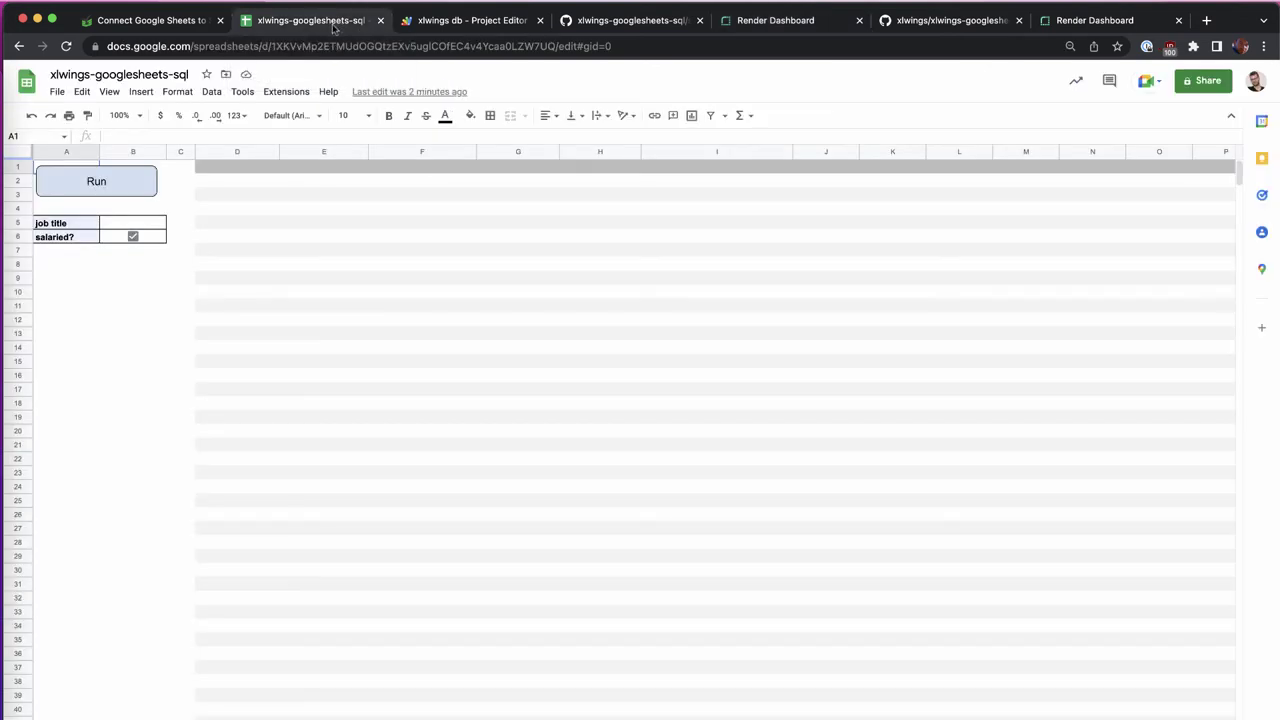
click(130, 308)
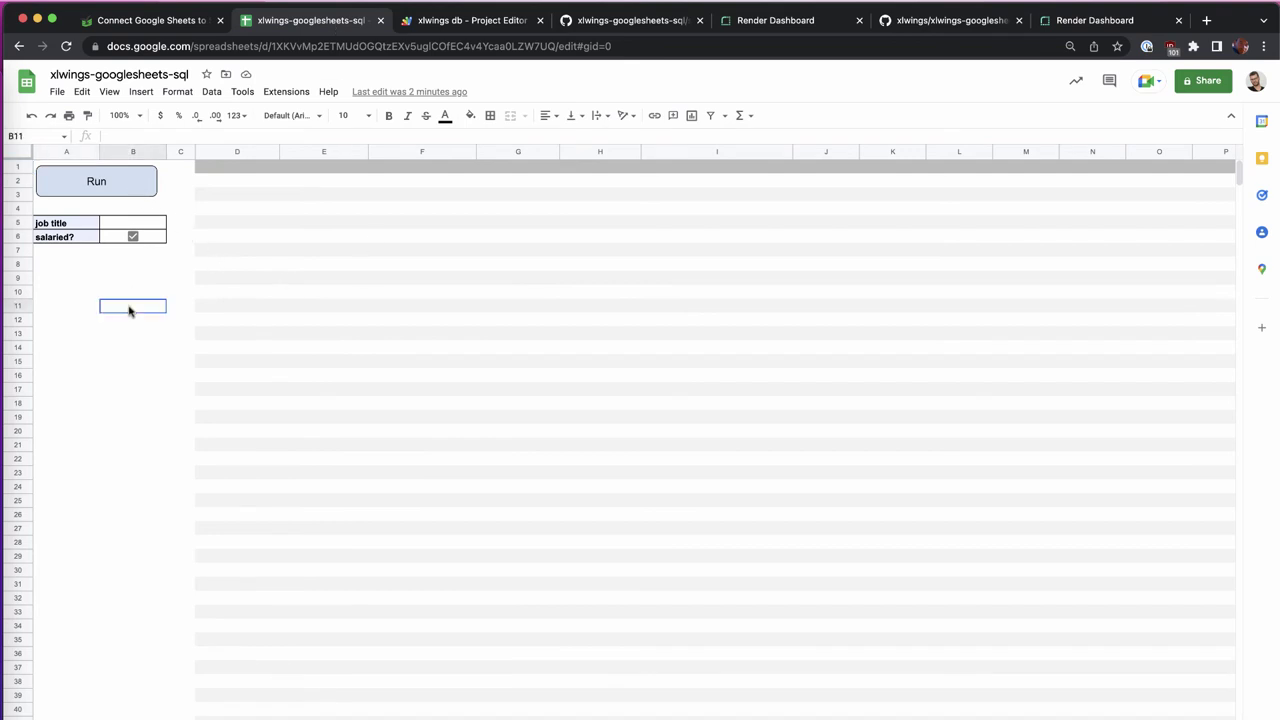
click(120, 191)
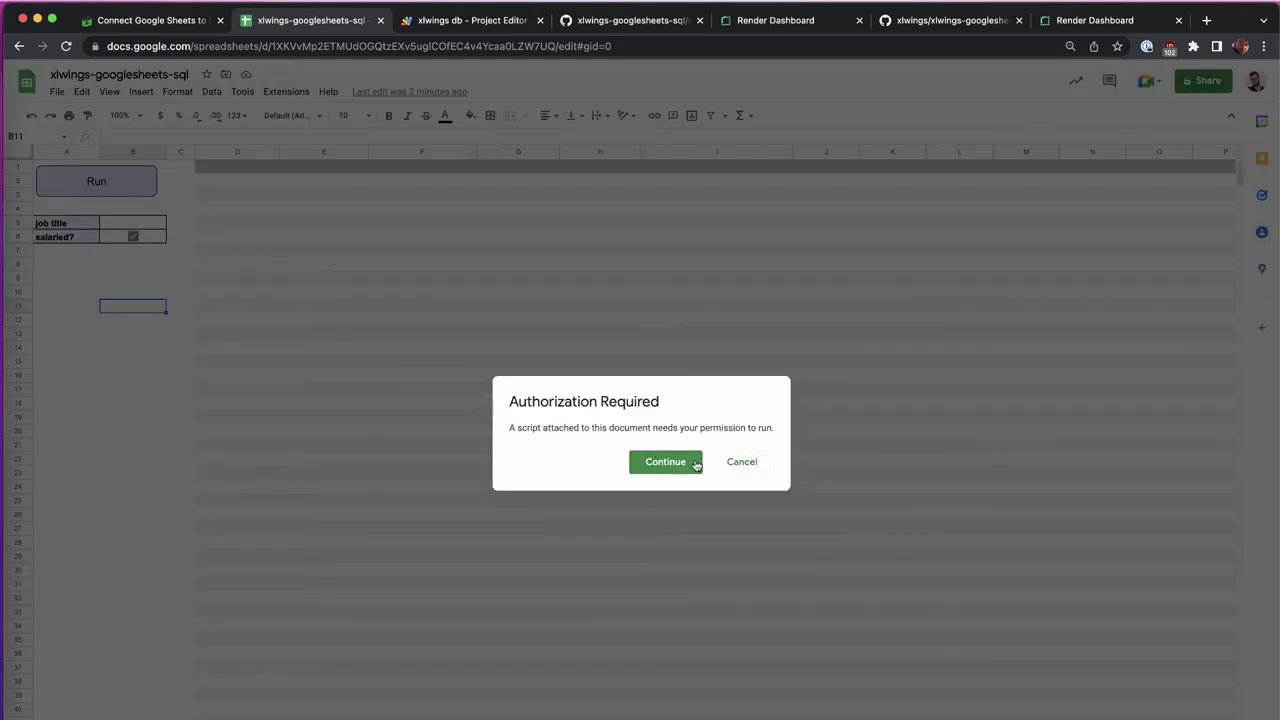
Step: Authorize the xlwings db script with the chosen account, allowing external service access
click(677, 470)
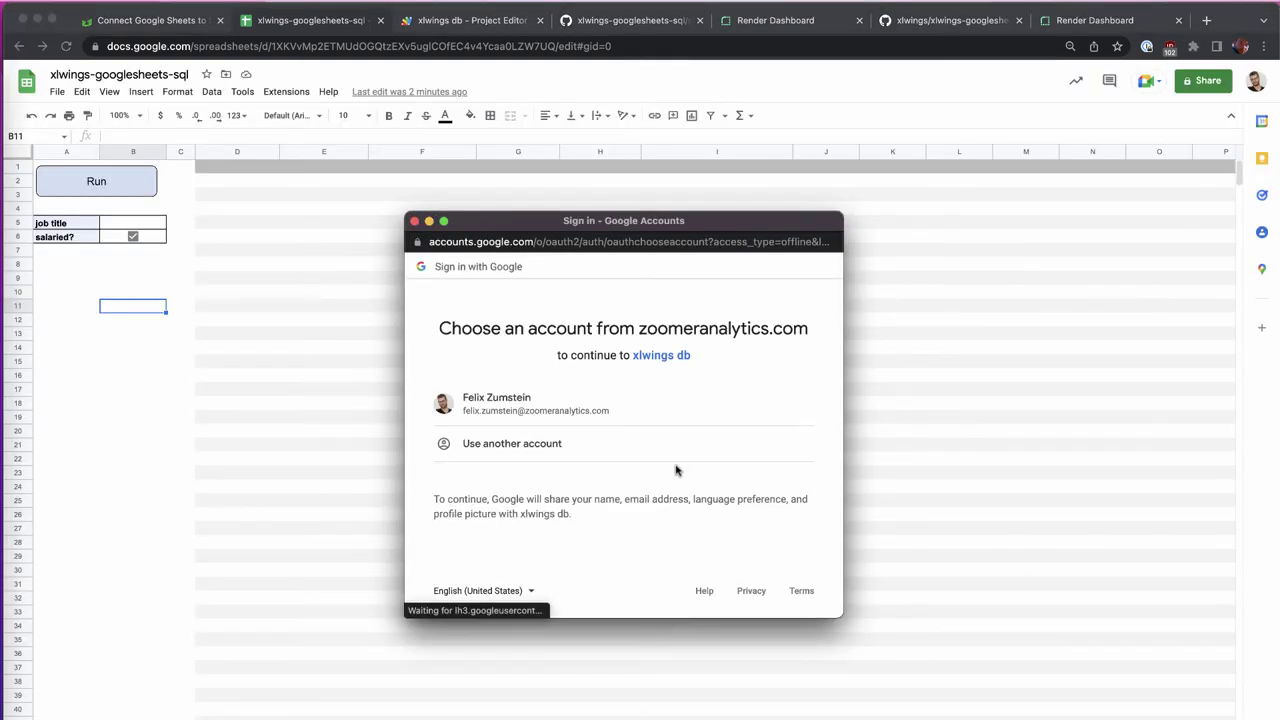
click(614, 410)
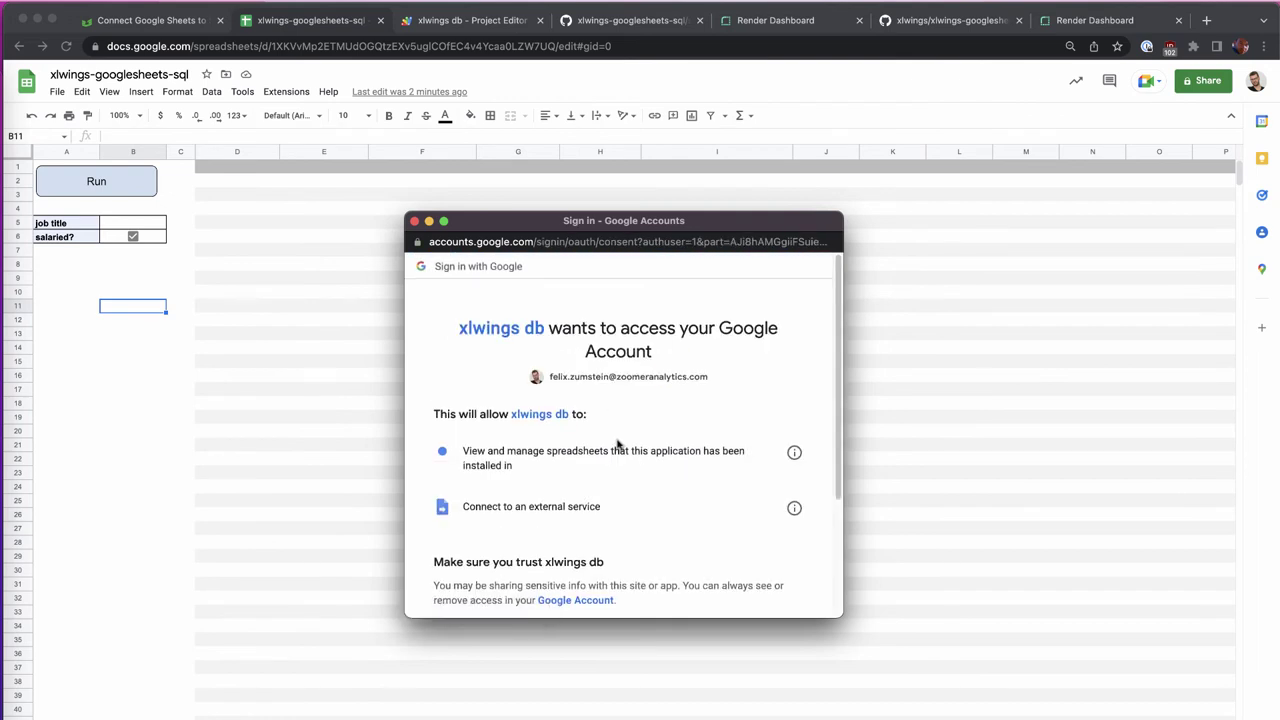
scroll(615, 440, down, 3)
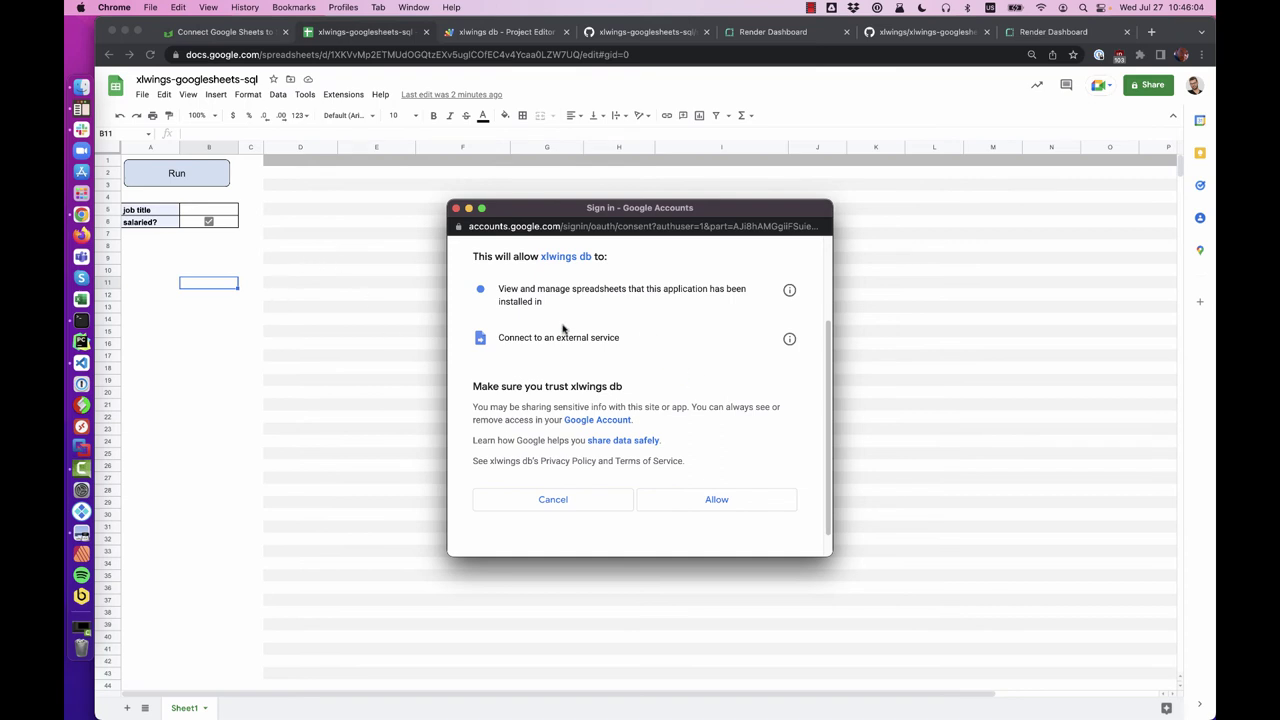
drag(544, 337, 602, 337)
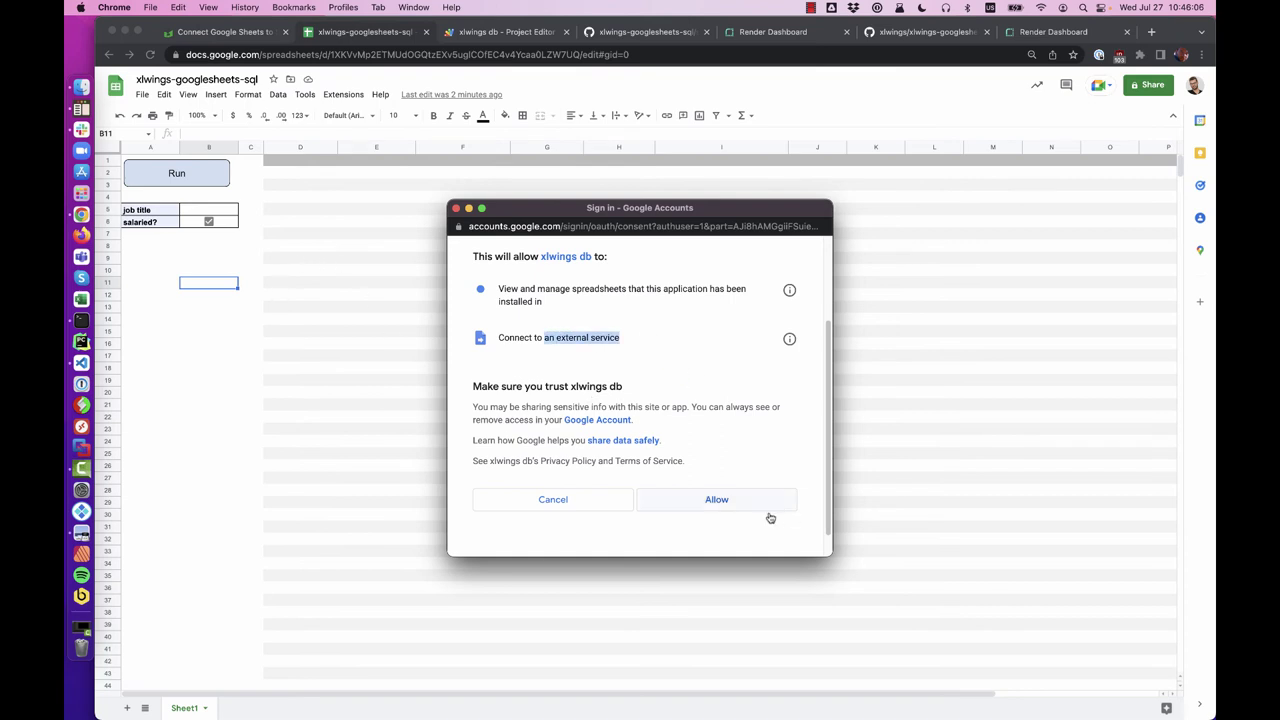
click(751, 506)
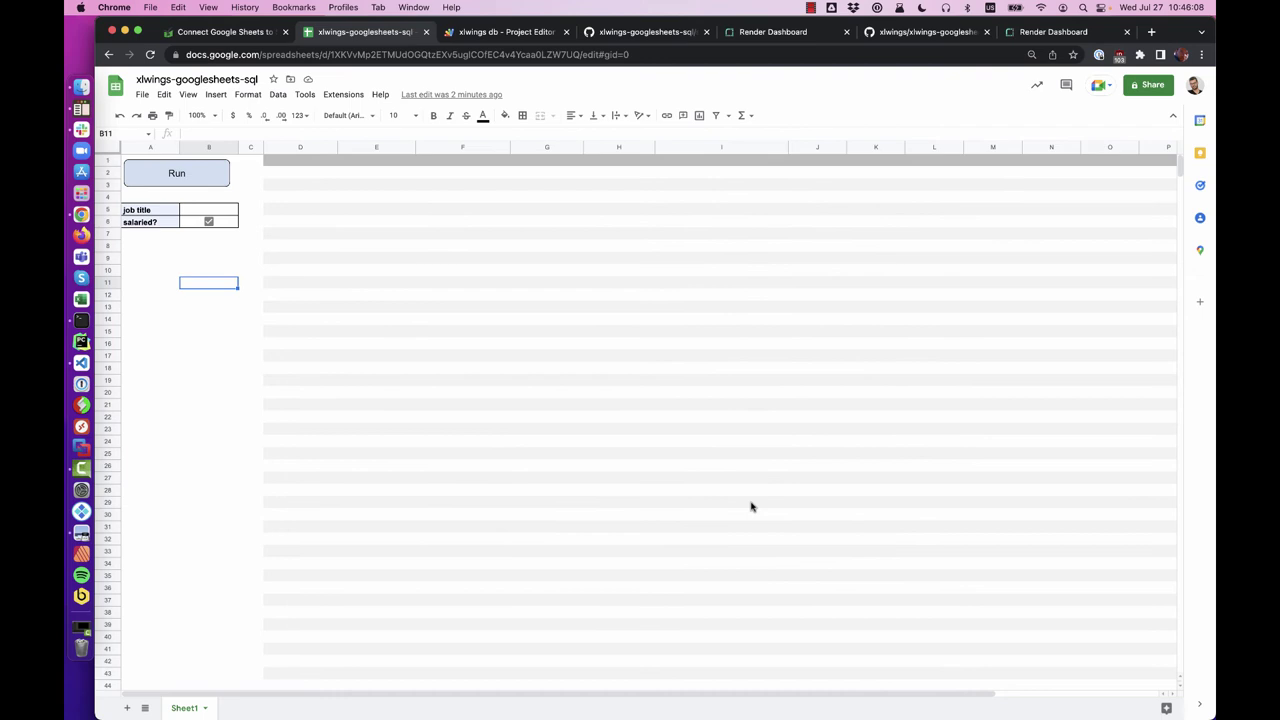
Step: Rerun the employee query from an empty cell to load all employee rows
click(216, 324)
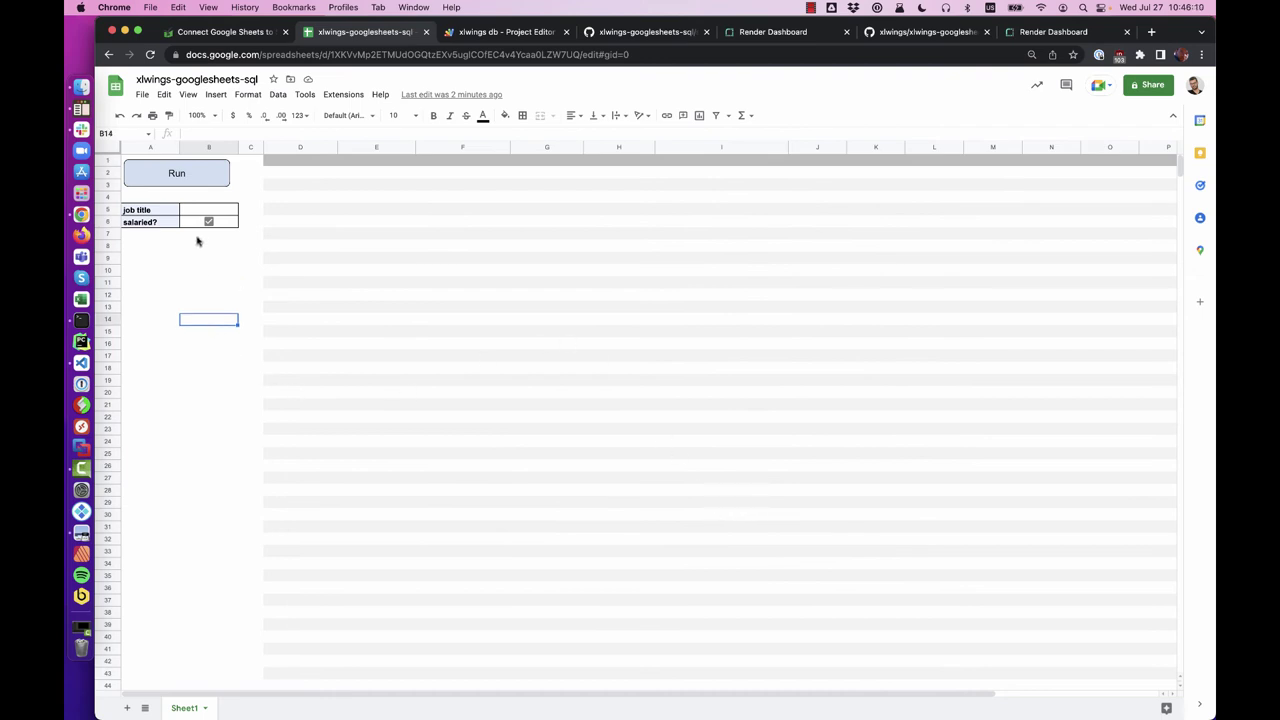
click(205, 178)
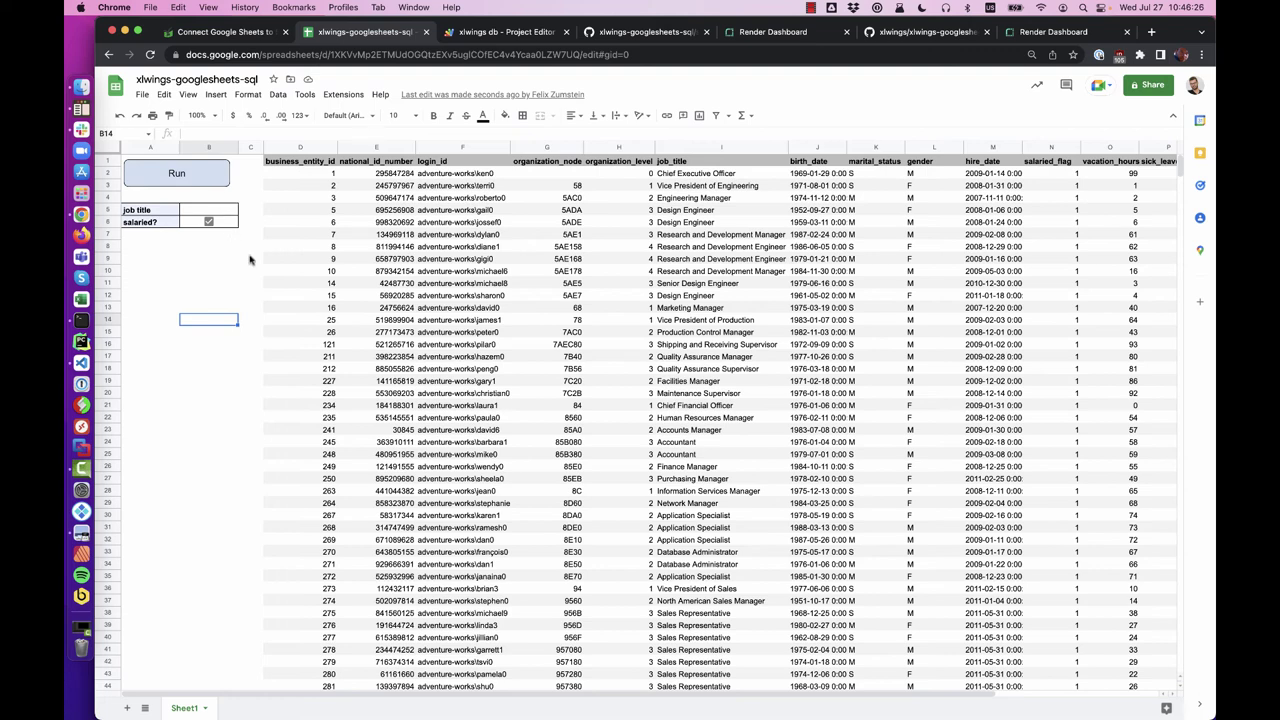
Step: Enter 'acc' as the job title filter in B5 and rerun the query
click(214, 211)
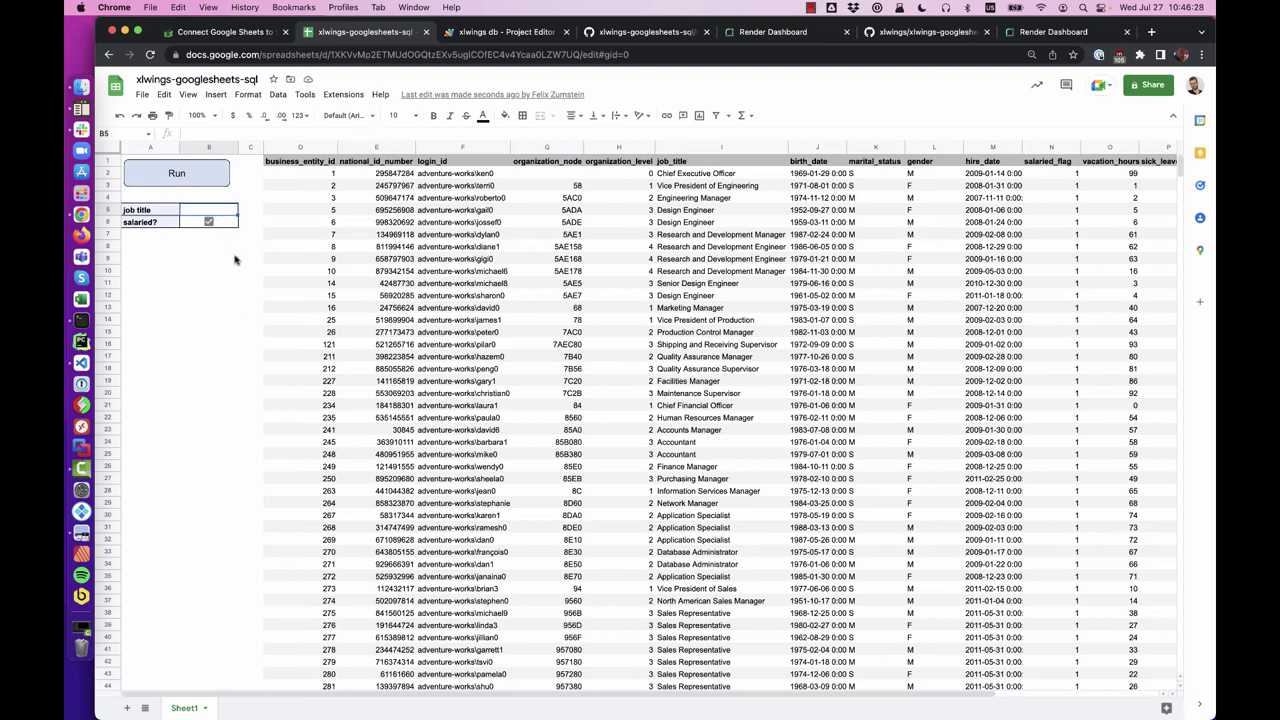
text(acc)
key(Return)
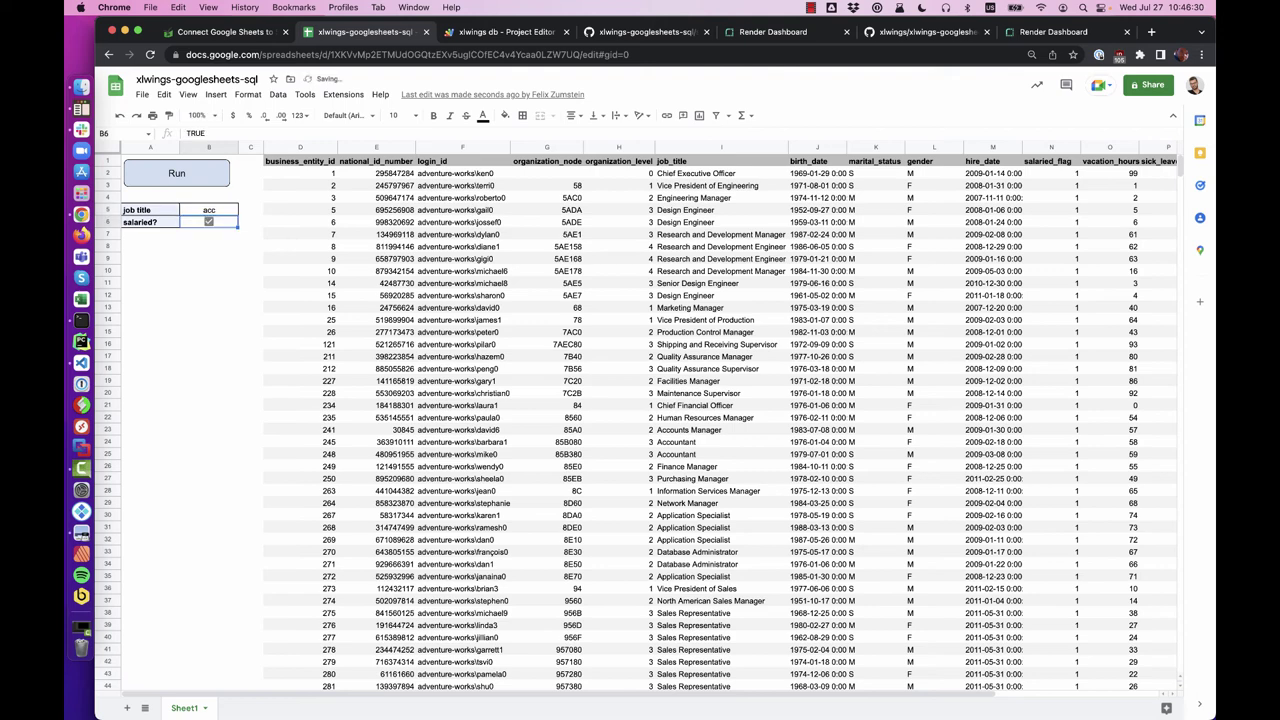
click(225, 178)
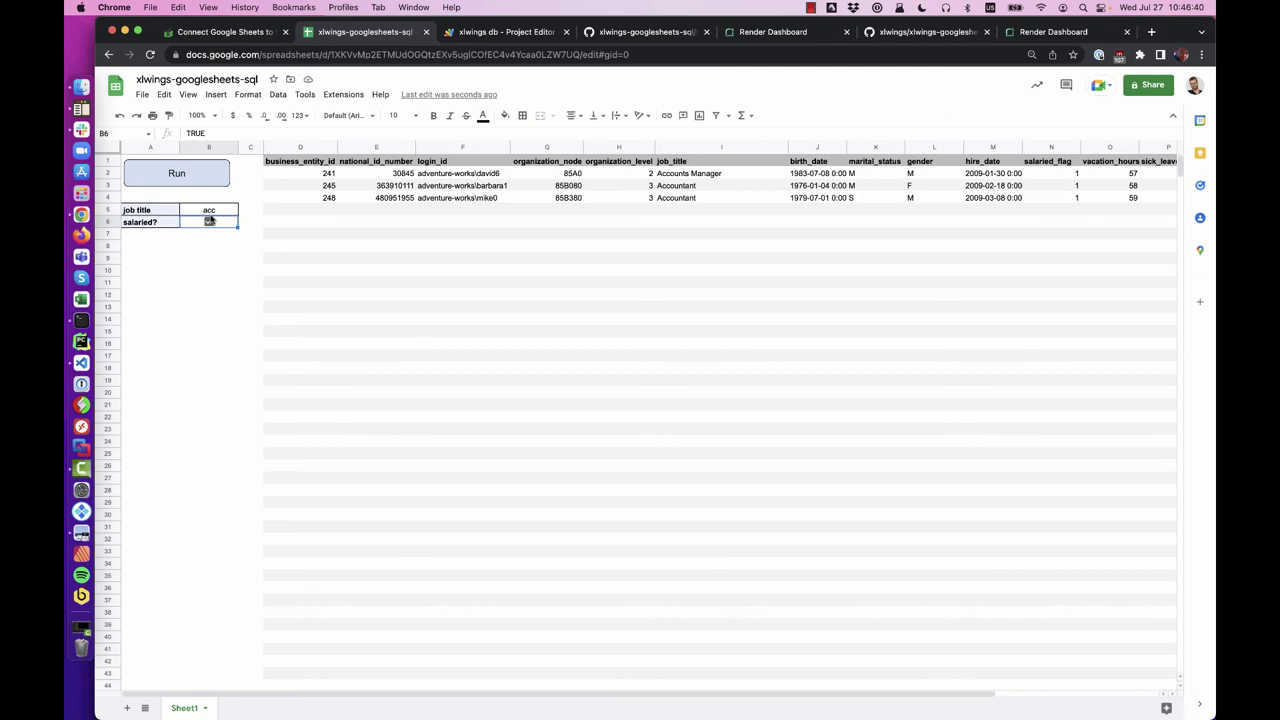
Step: Uncheck the salaried filter in B6, rerun, and inspect the salaried_flag values
click(209, 222)
click(200, 177)
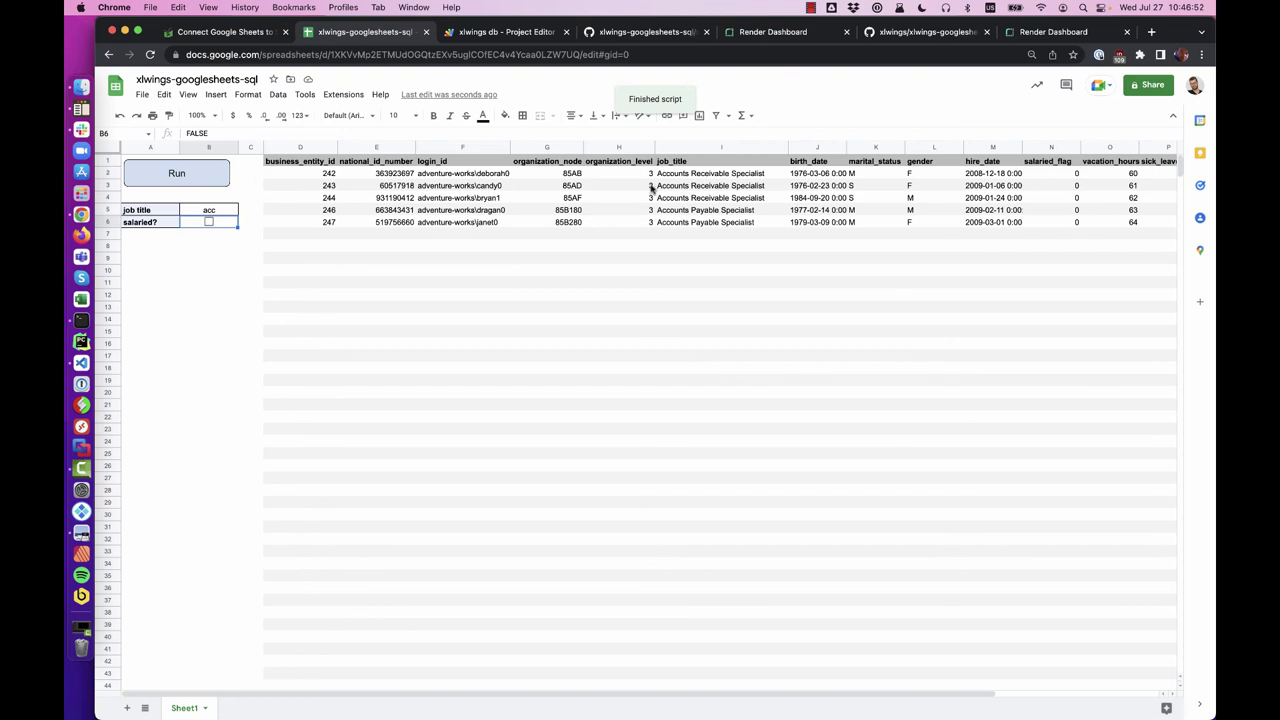
drag(1038, 178, 1046, 223)
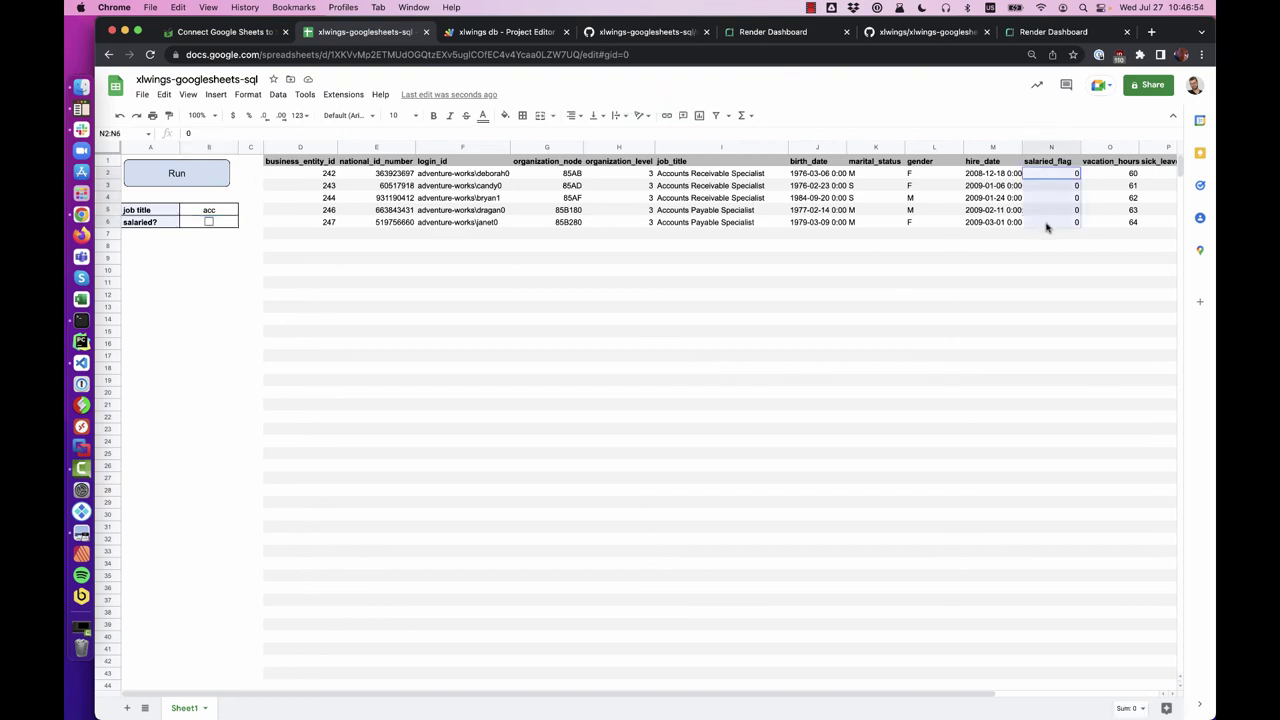
Step: Recheck the salaried filter, rerun, and confirm three salaried accounting employees with salaried_flag 1
click(209, 222)
click(213, 174)
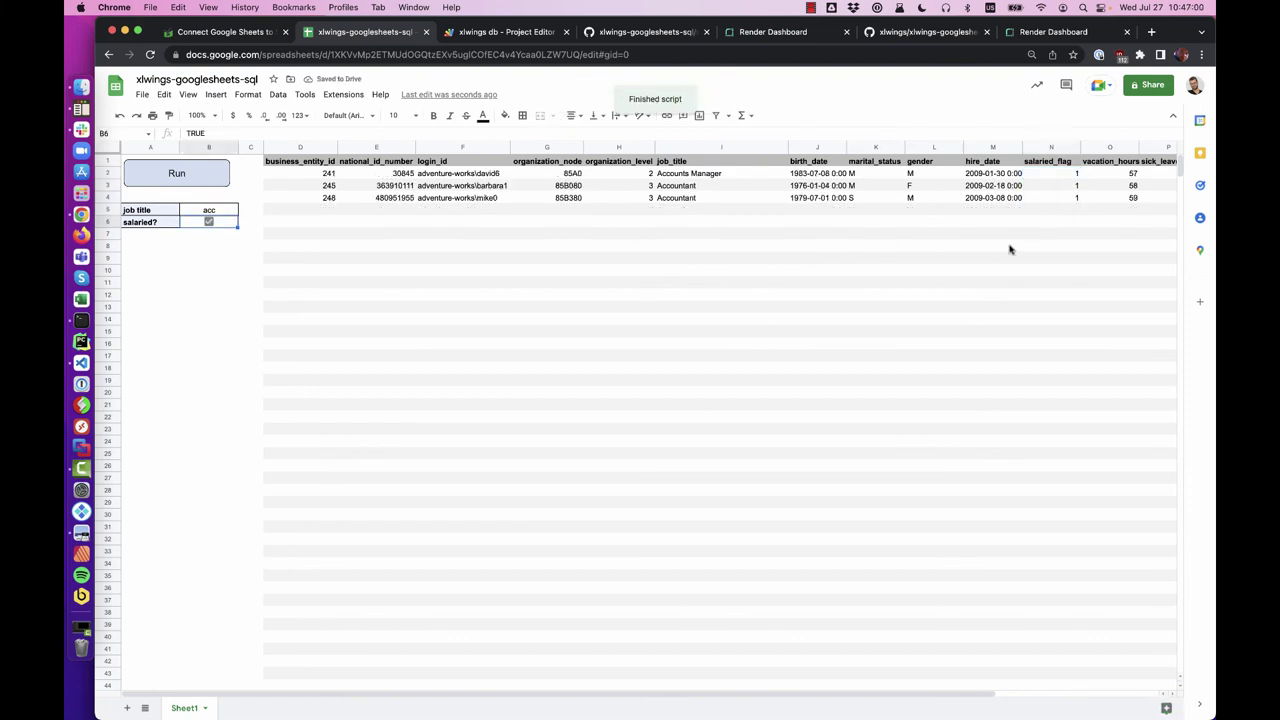
drag(1058, 174, 1058, 199)
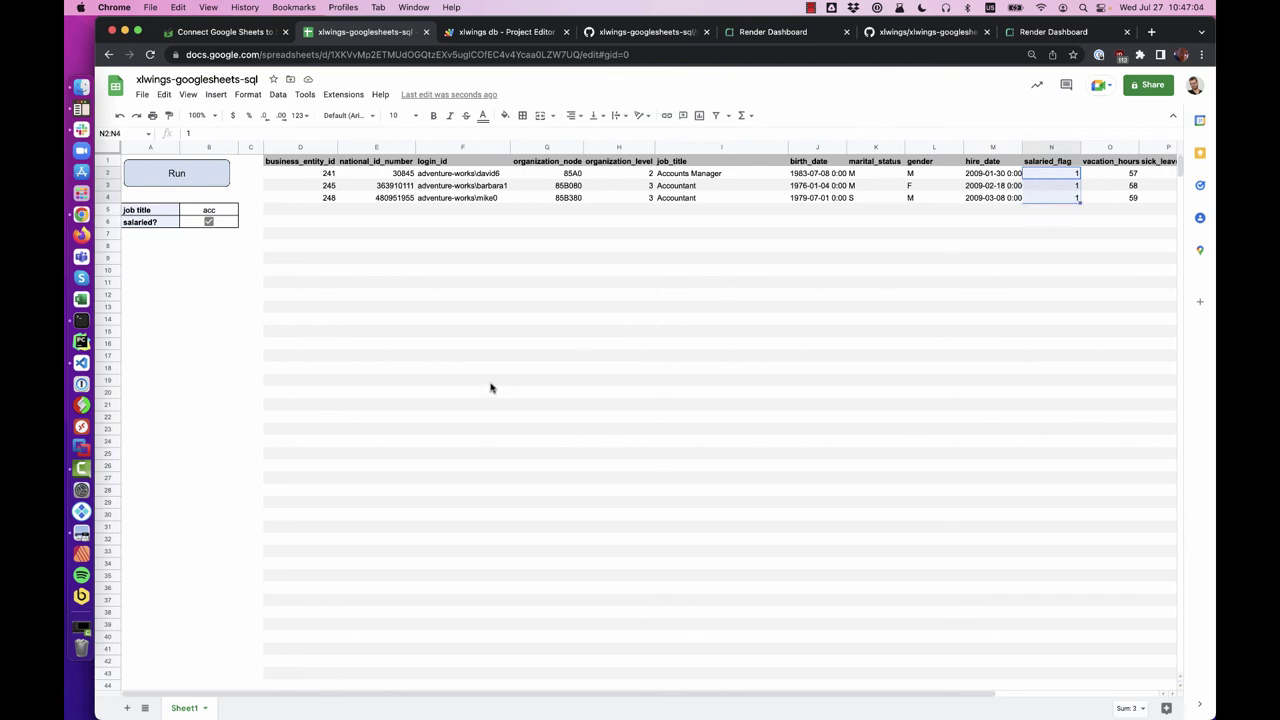